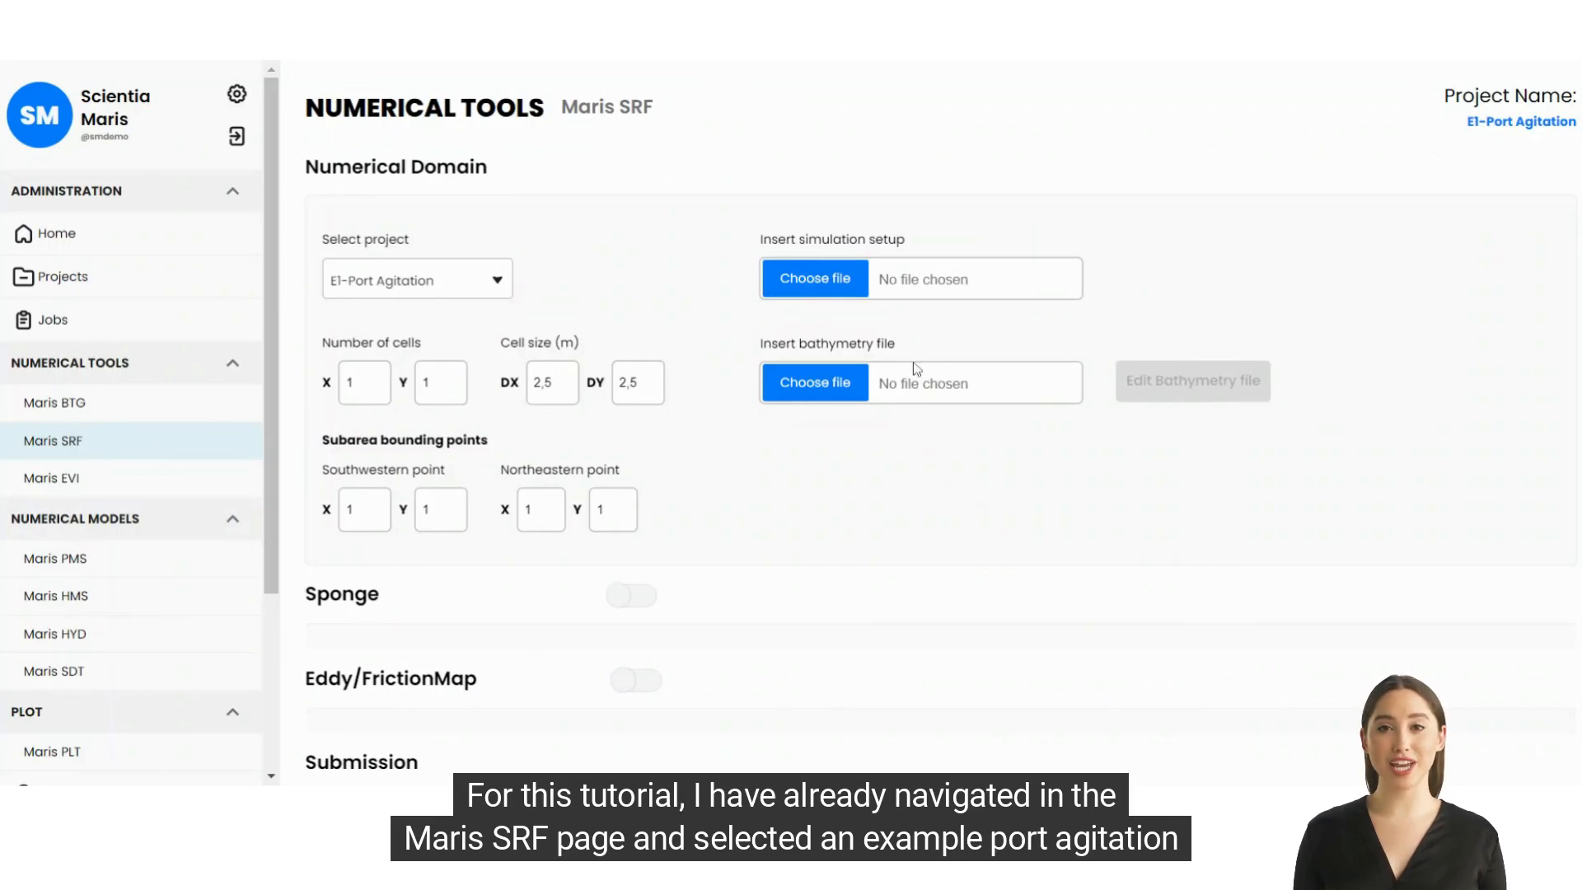
- Load the saved cloud file DEPTH_DN.csv as the bathymetry file
click(835, 384)
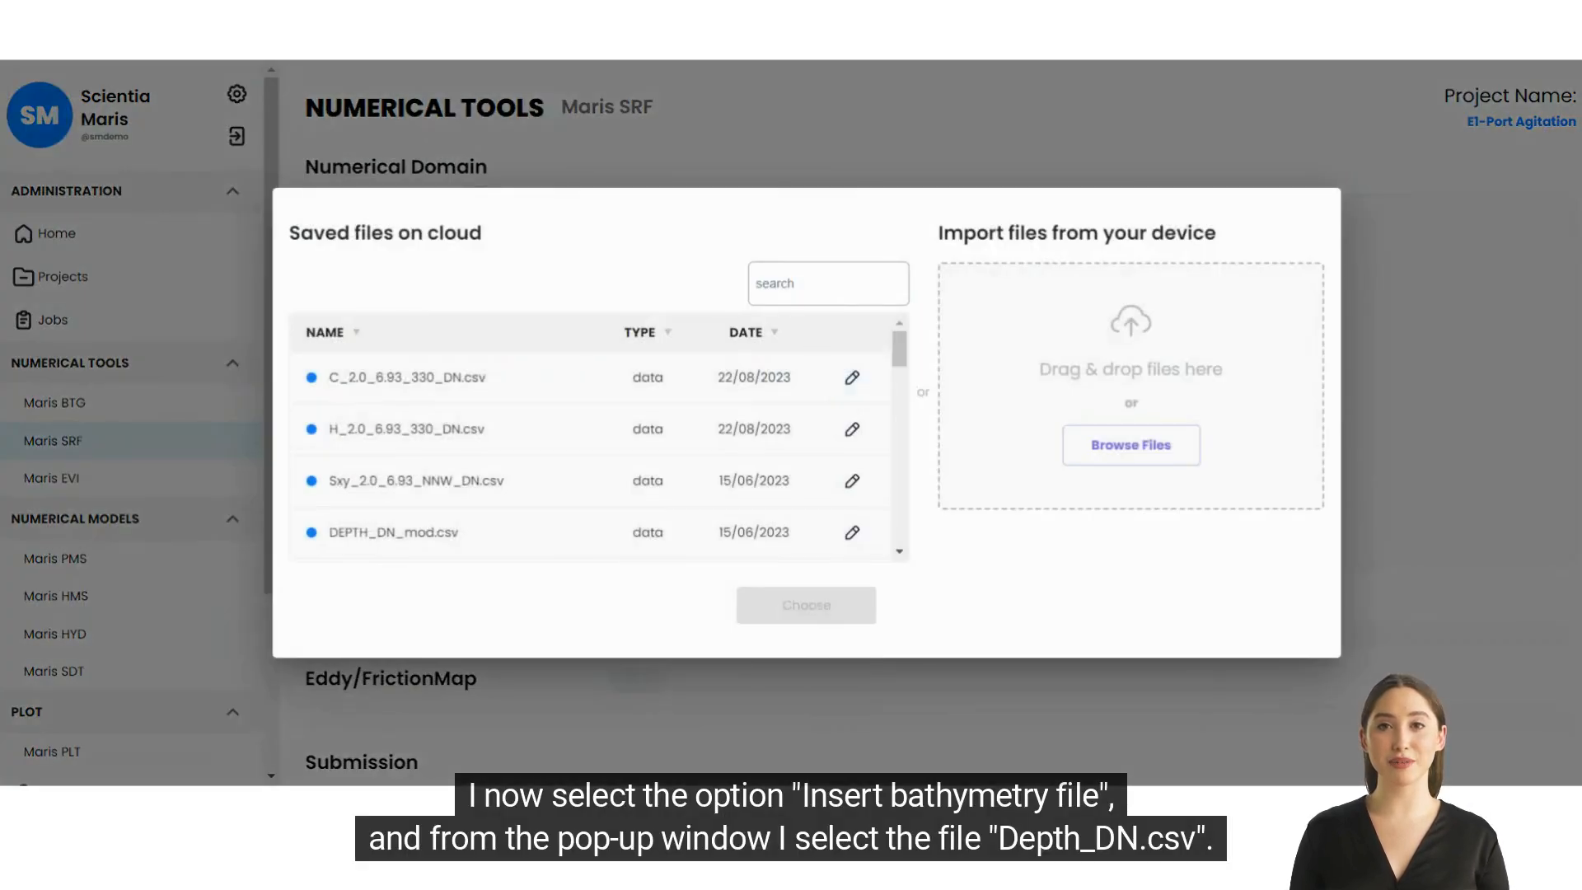
text(de)
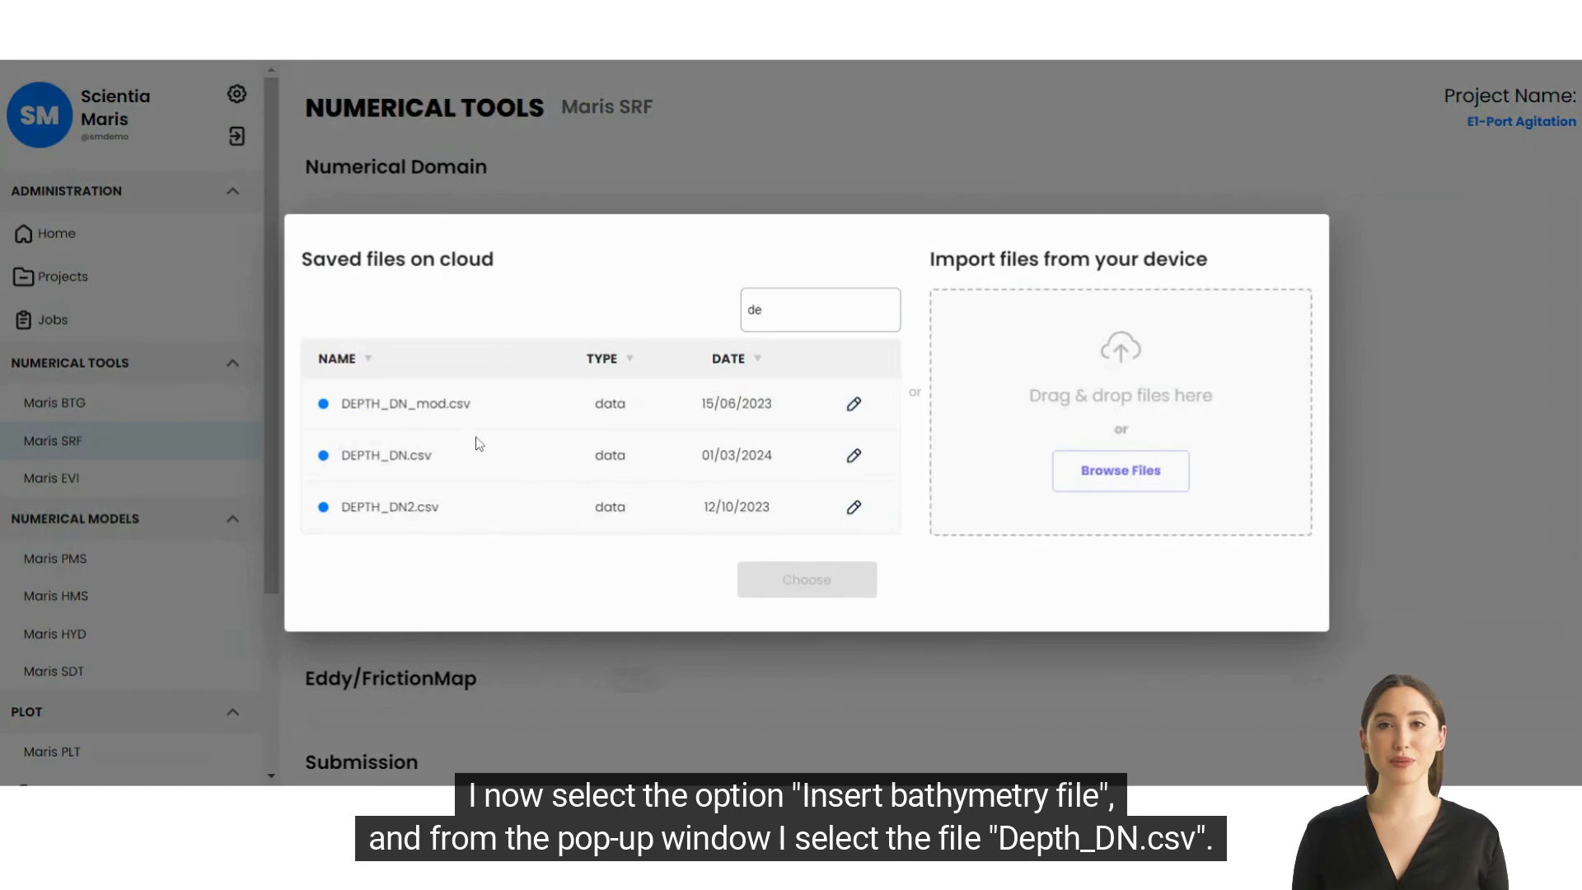
click(483, 450)
click(807, 582)
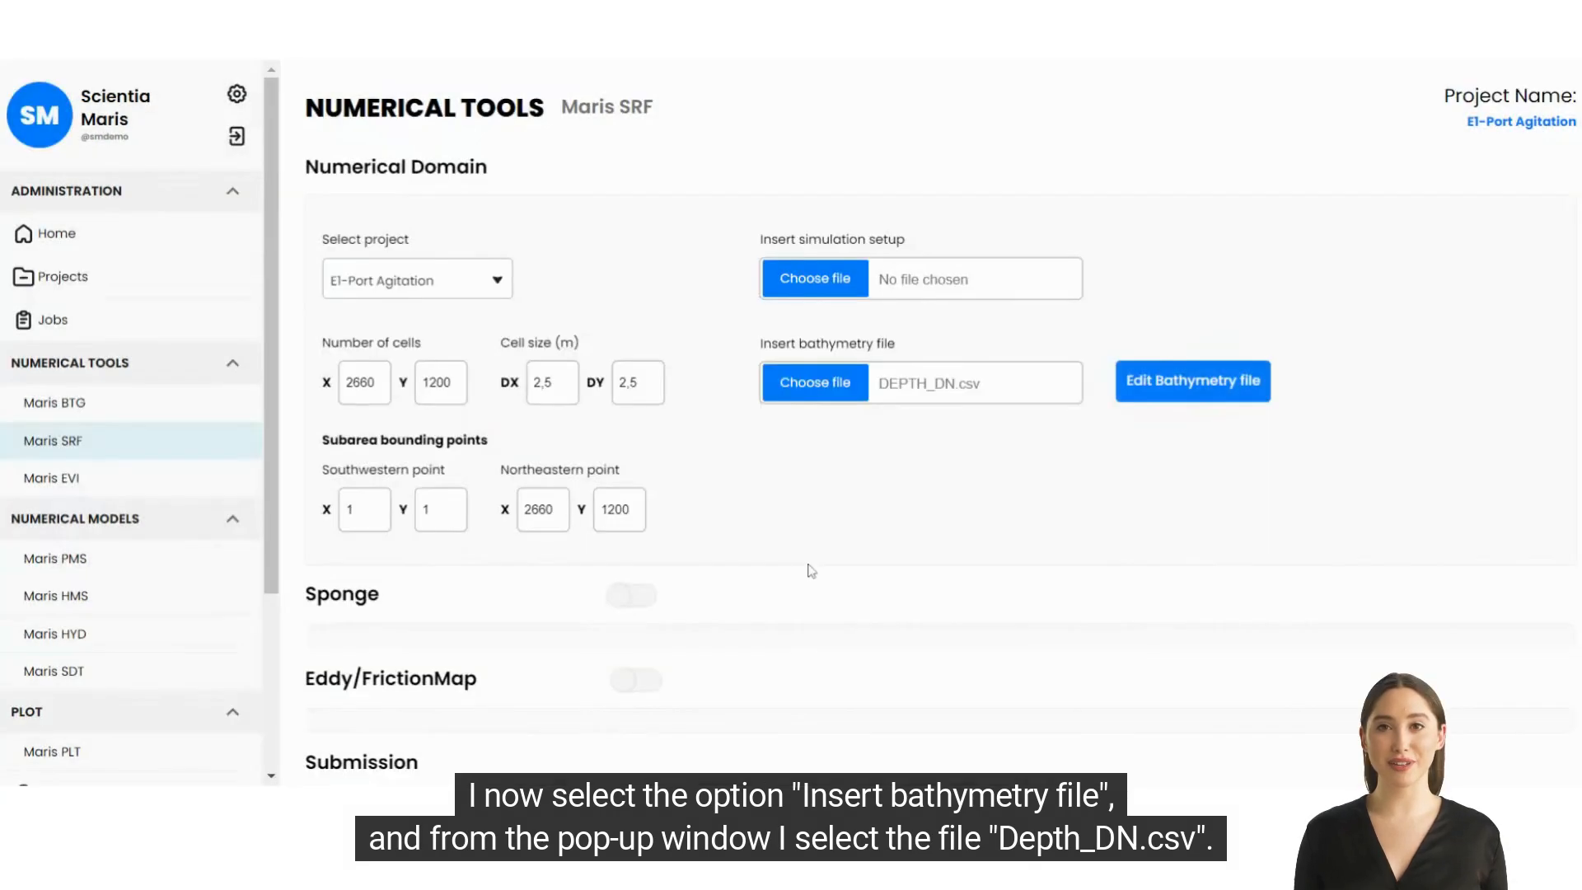
- Open DEPTH_DN.csv in the bathymetry editor and examine the grid values in the harbour and on the windward breakwater
click(1190, 398)
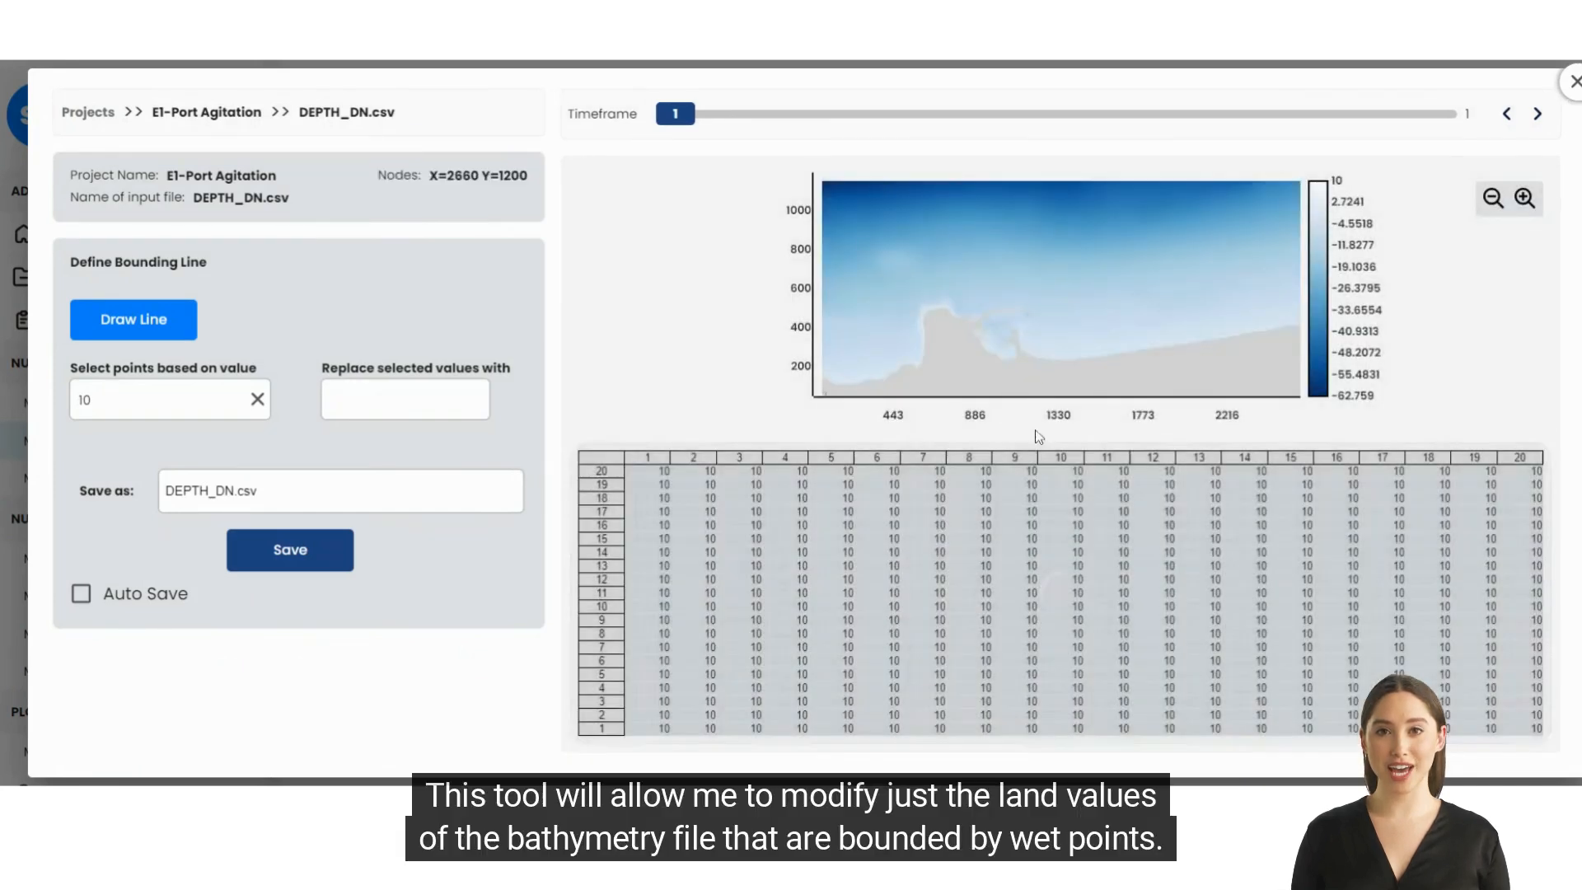
scroll(1051, 371, up, 3)
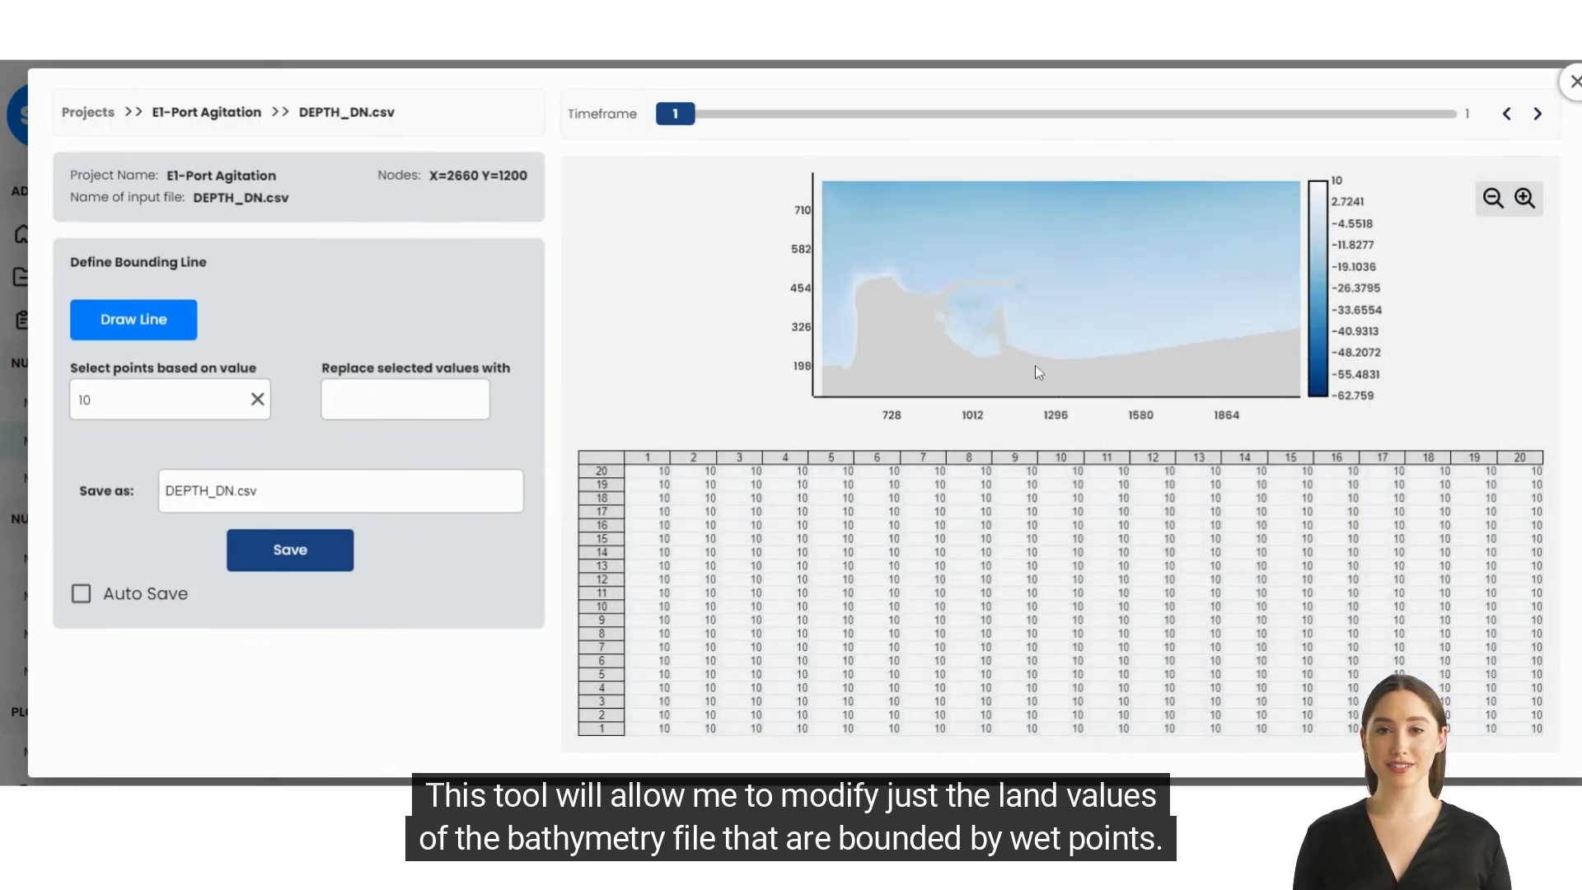
click(985, 300)
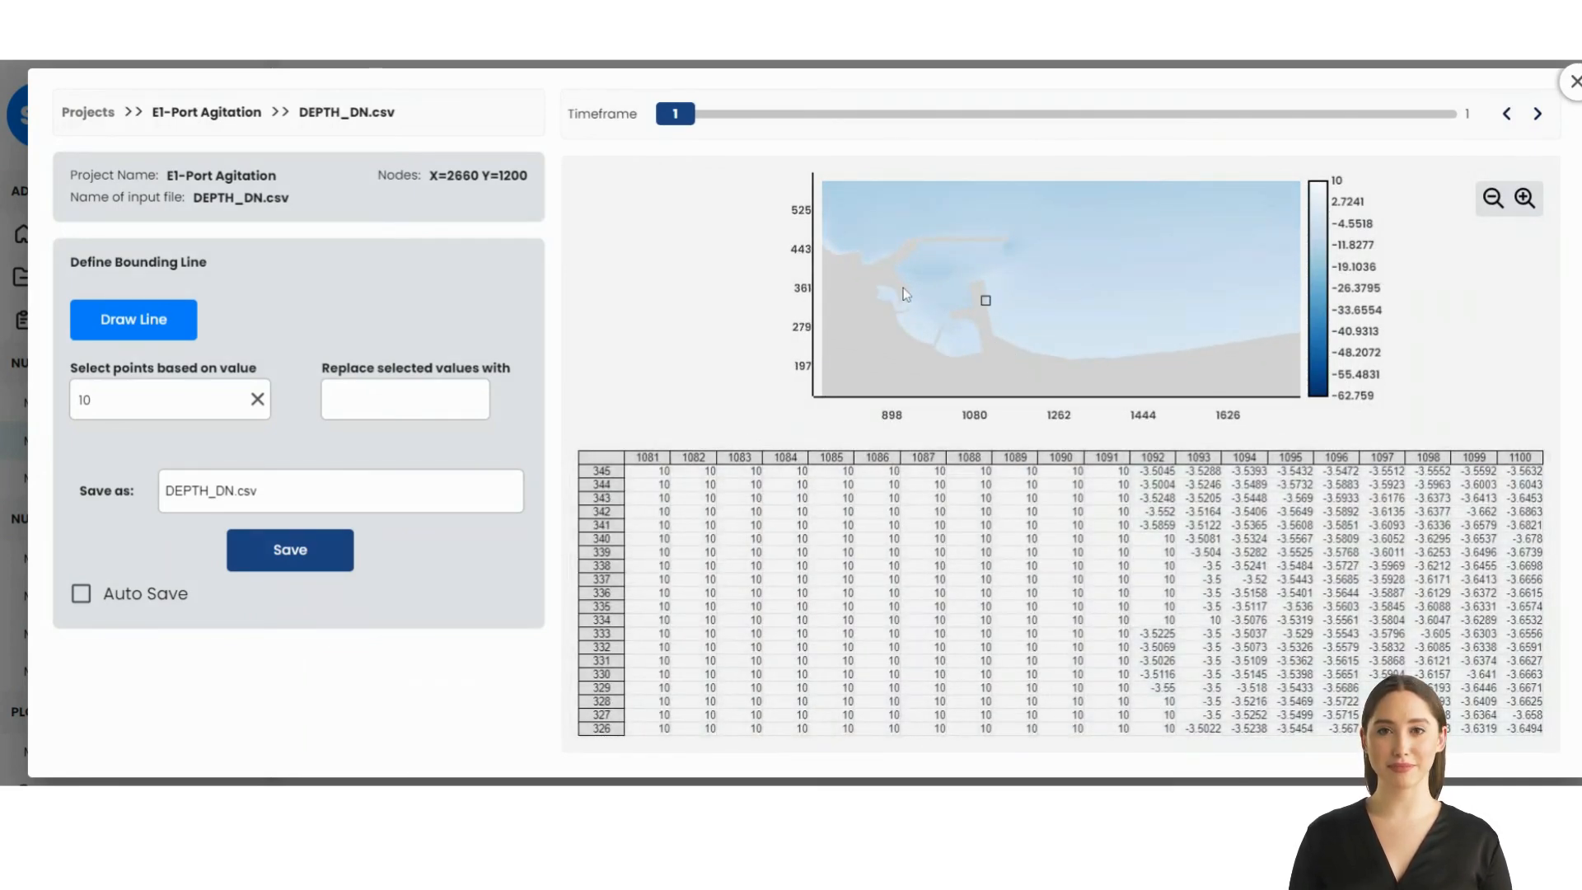
click(937, 268)
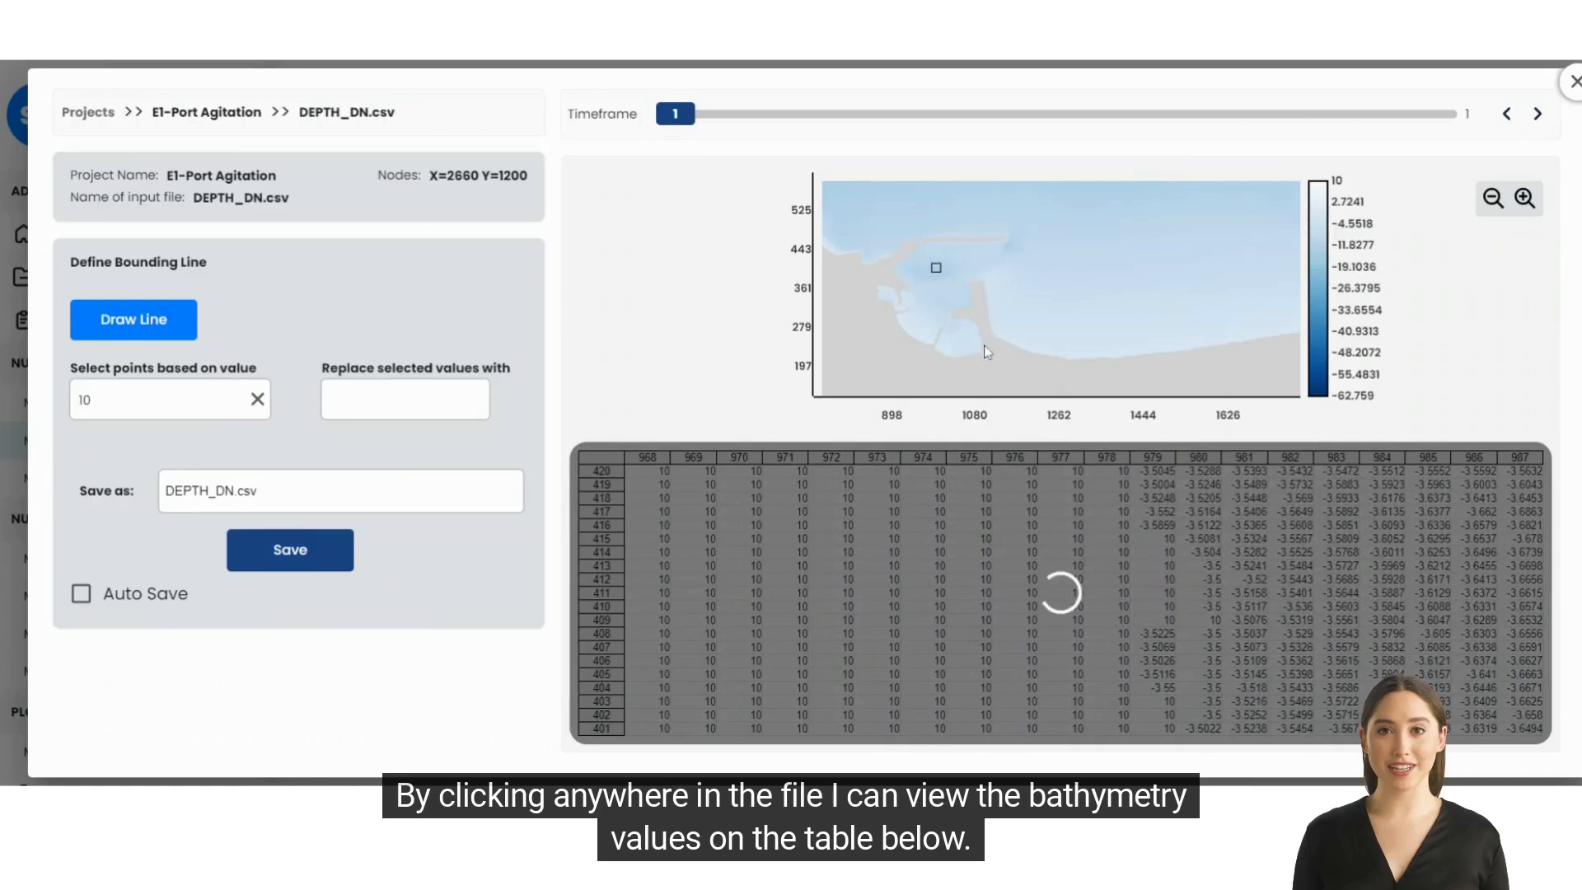
scroll(948, 259, up, 2)
click(959, 245)
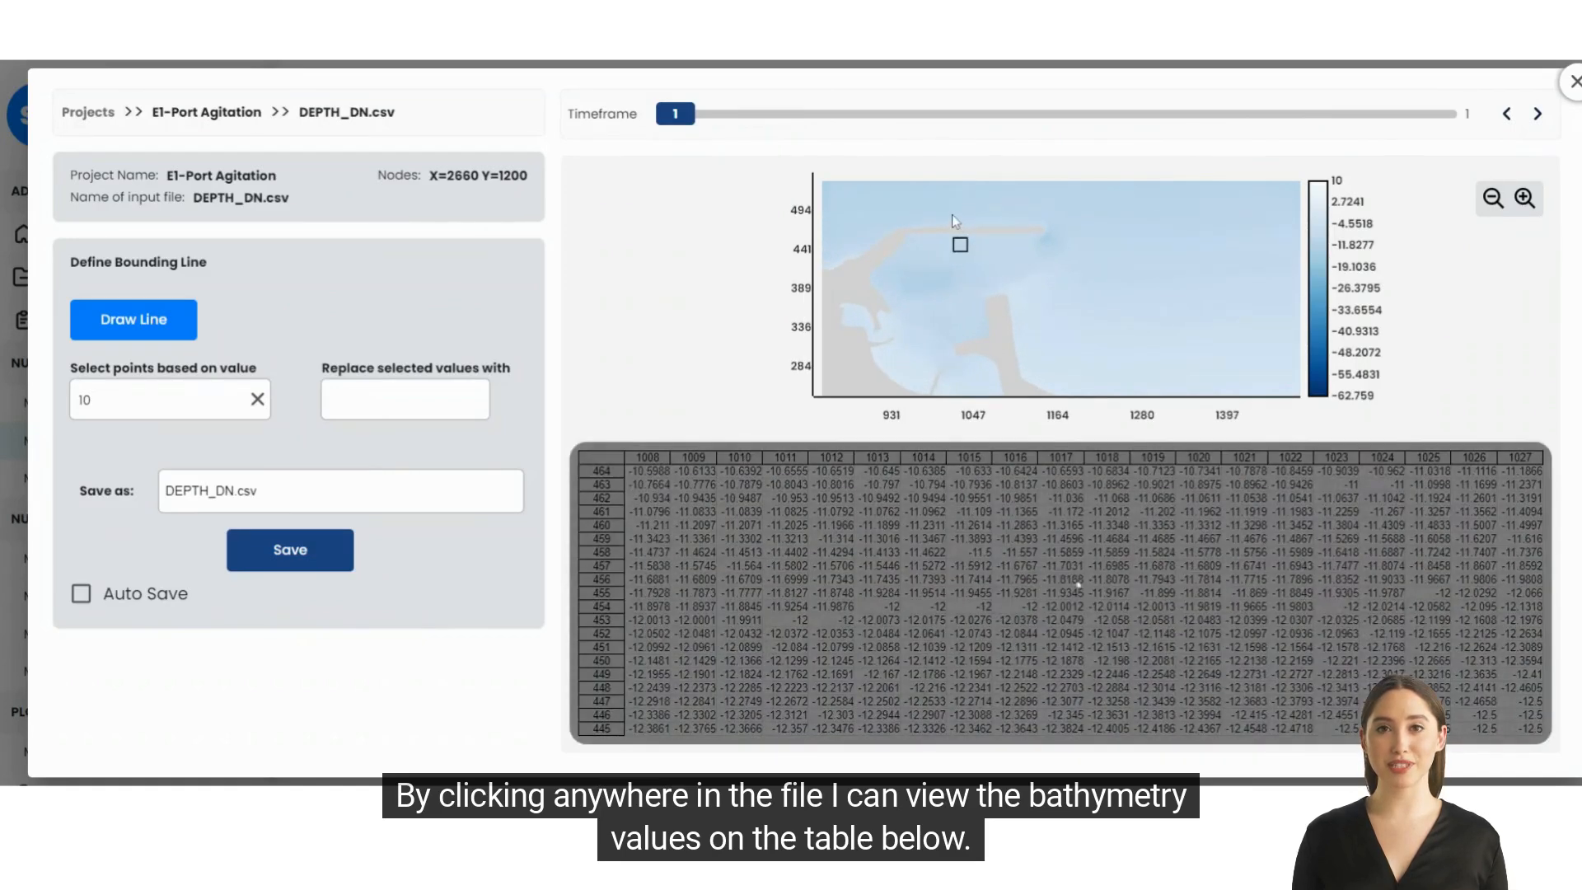
scroll(951, 215, up, 2)
scroll(969, 235, up, 2)
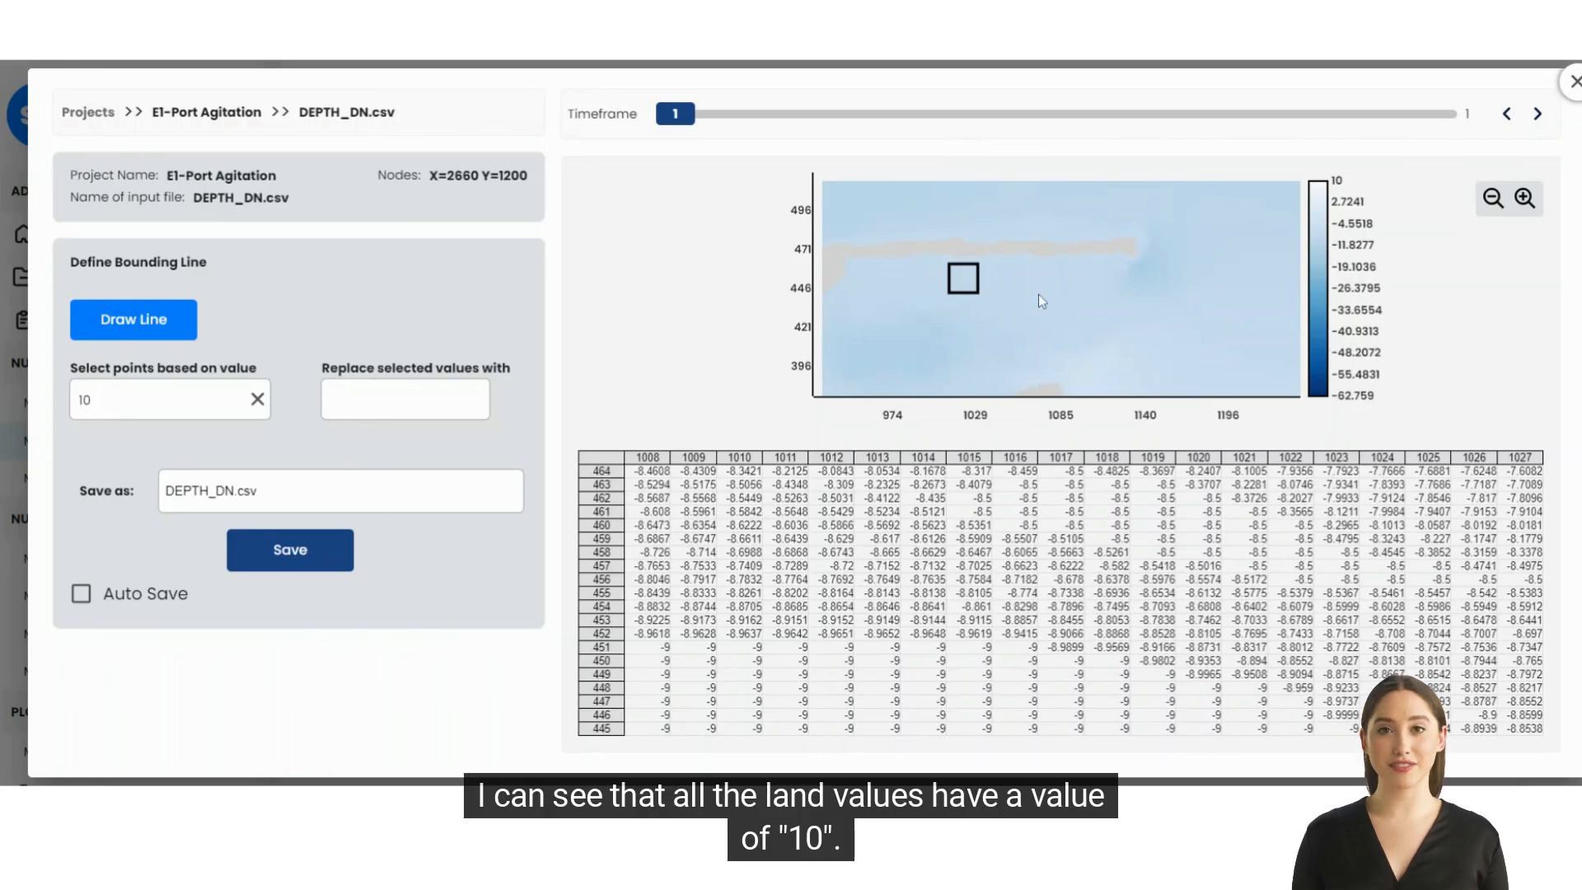
click(959, 262)
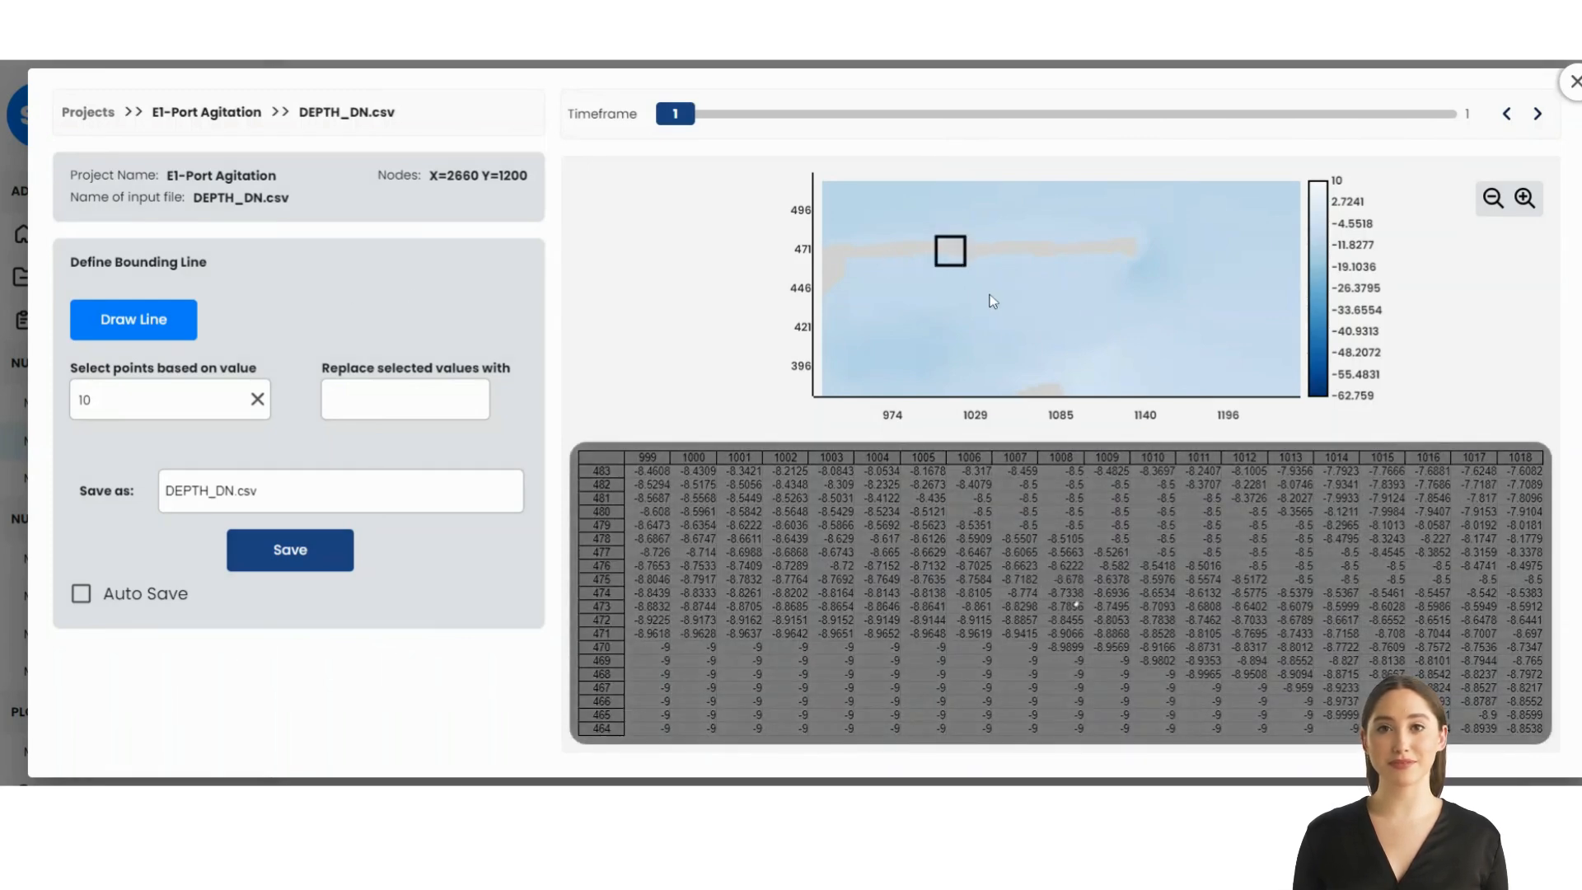
- Select points based on the value 10 and set their replacement value to 20
click(125, 400)
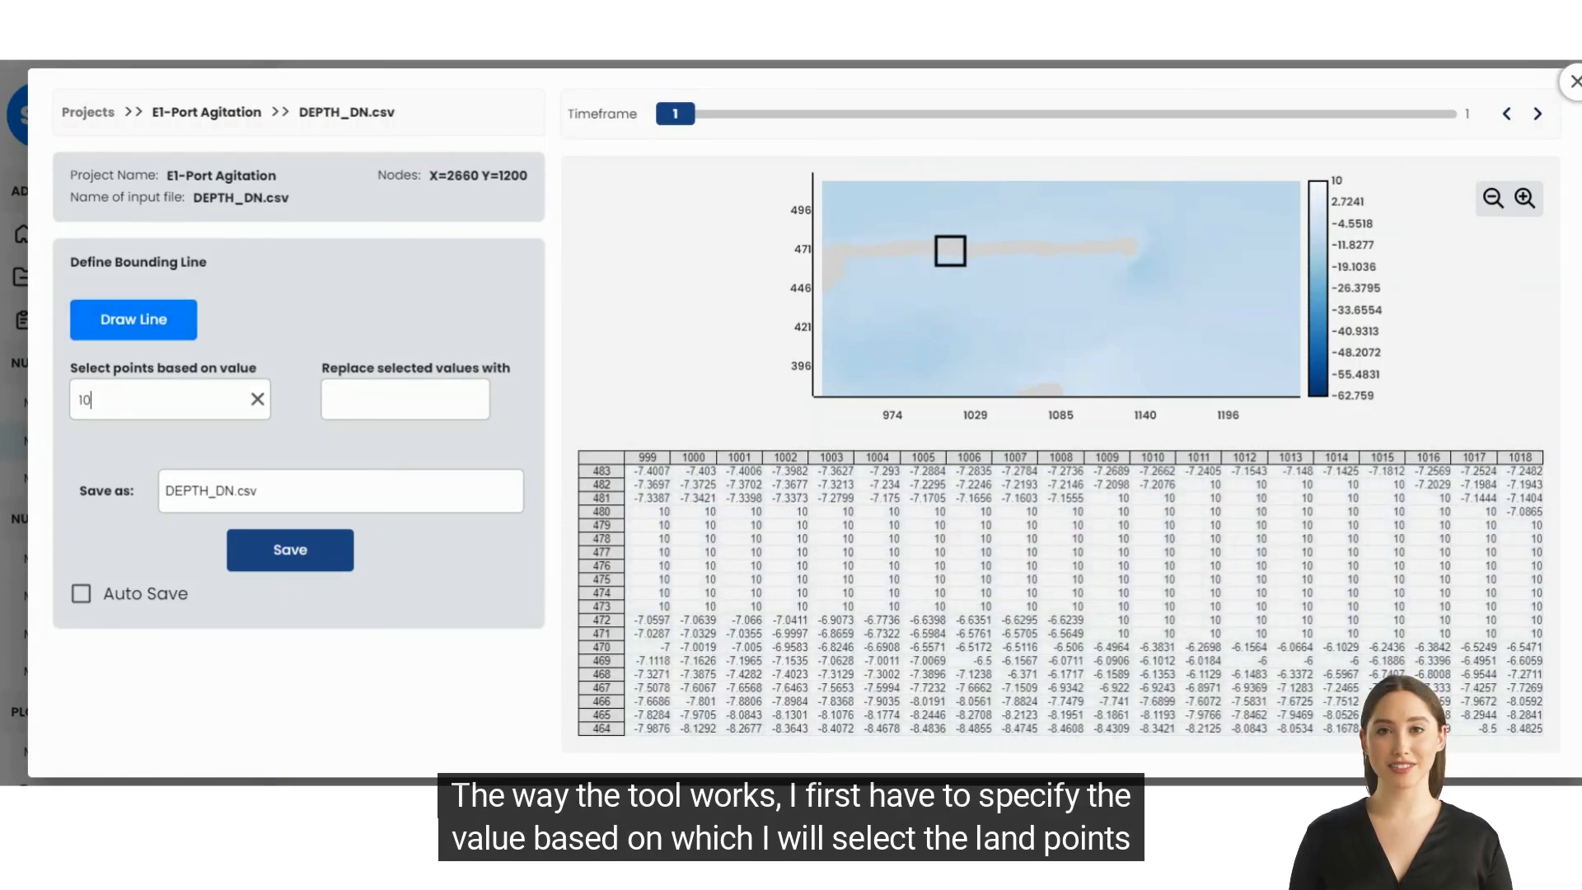
key(ctrl+a)
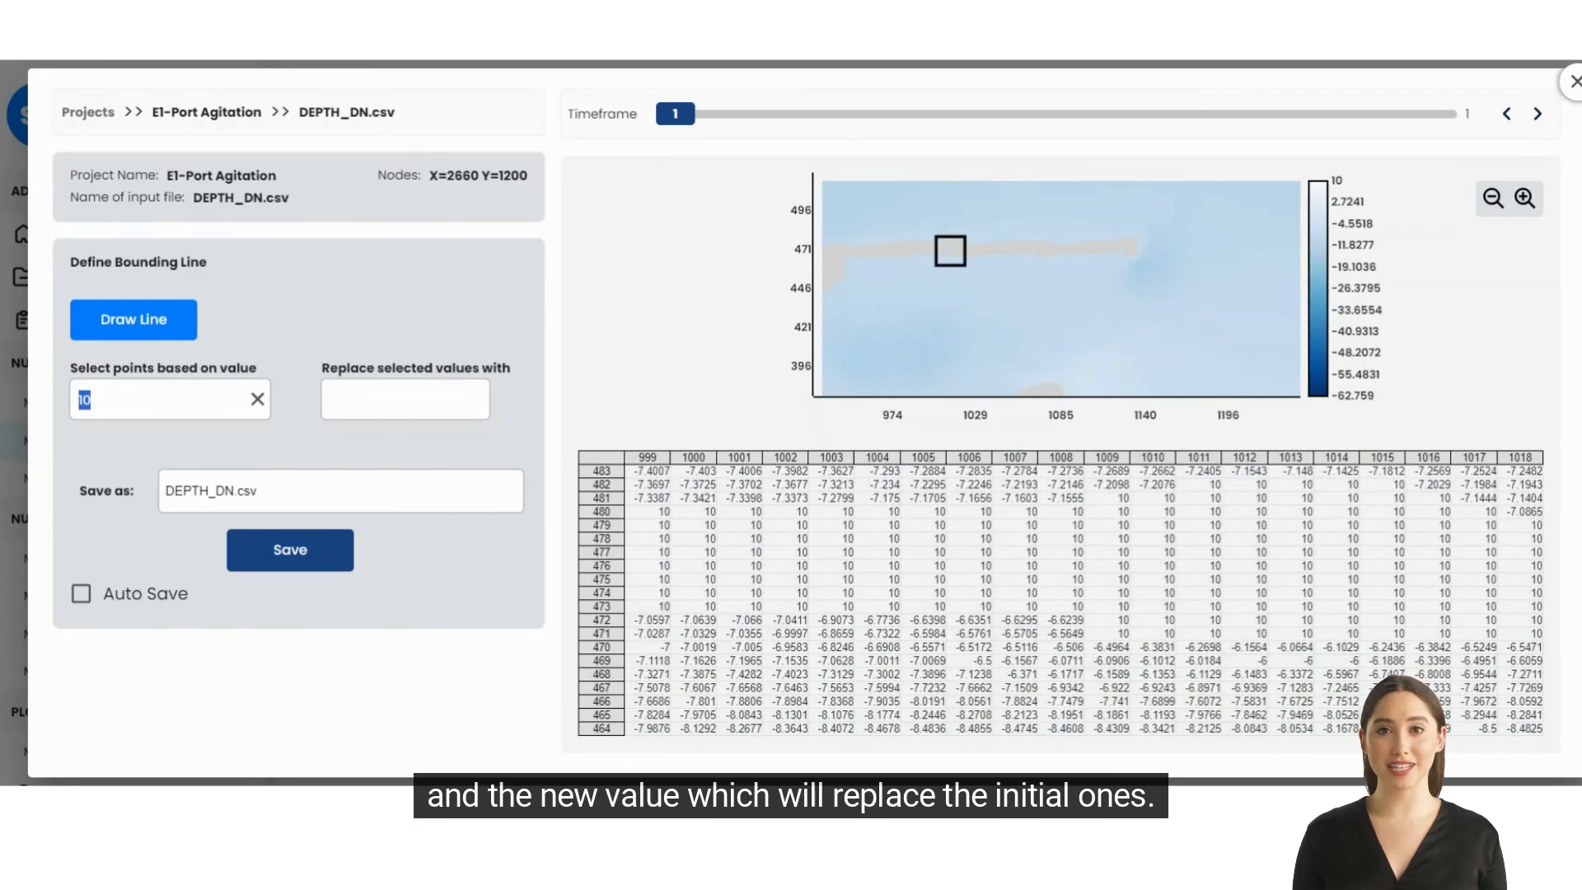
click(406, 400)
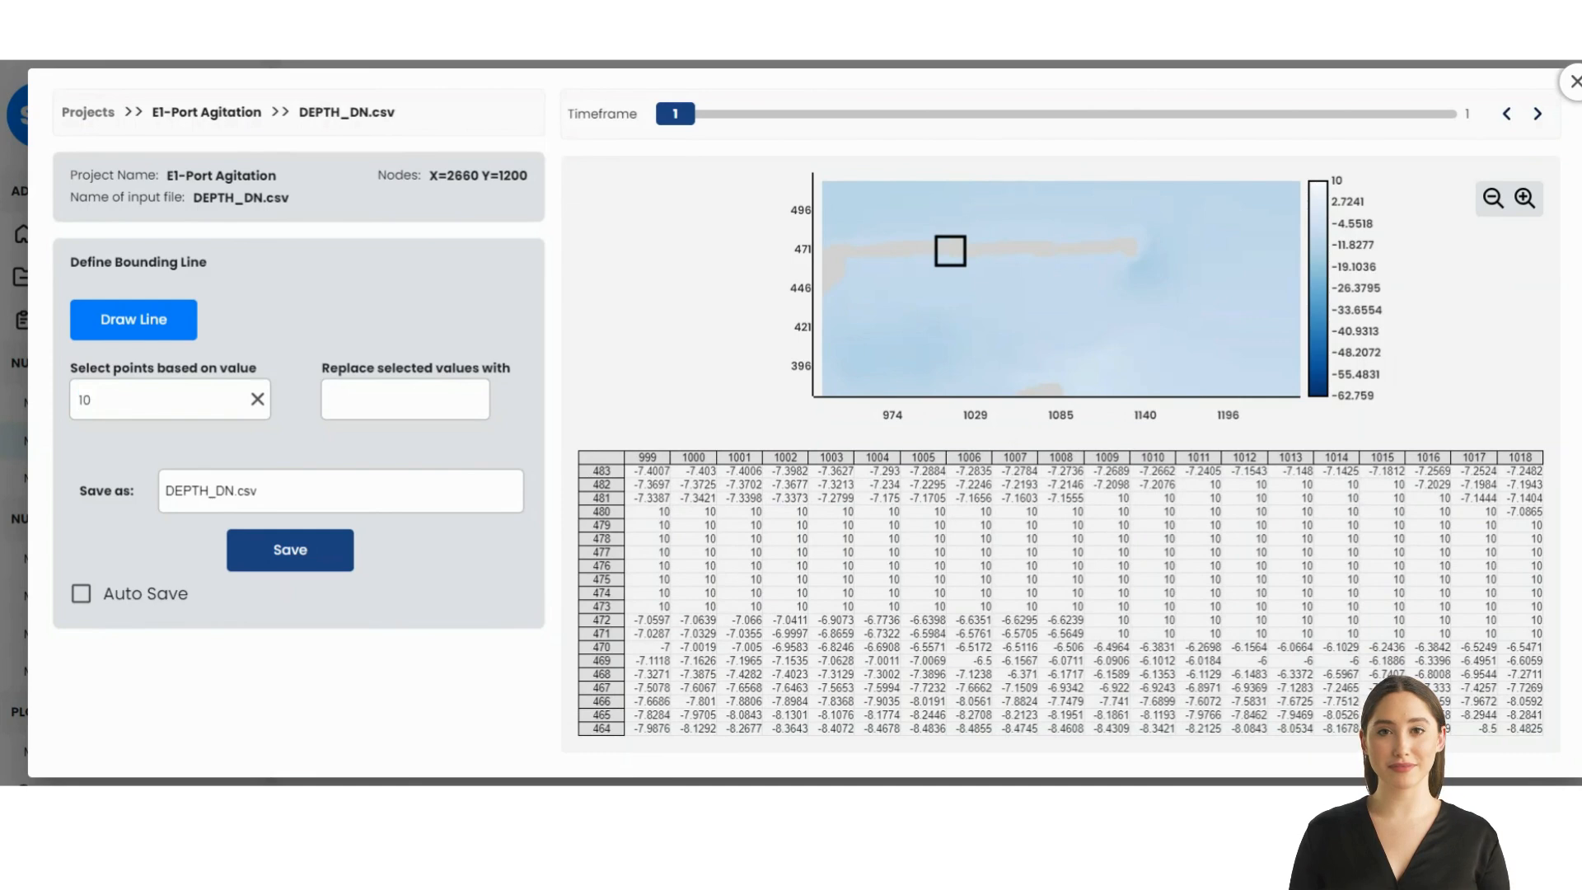
drag(91, 400, 78, 379)
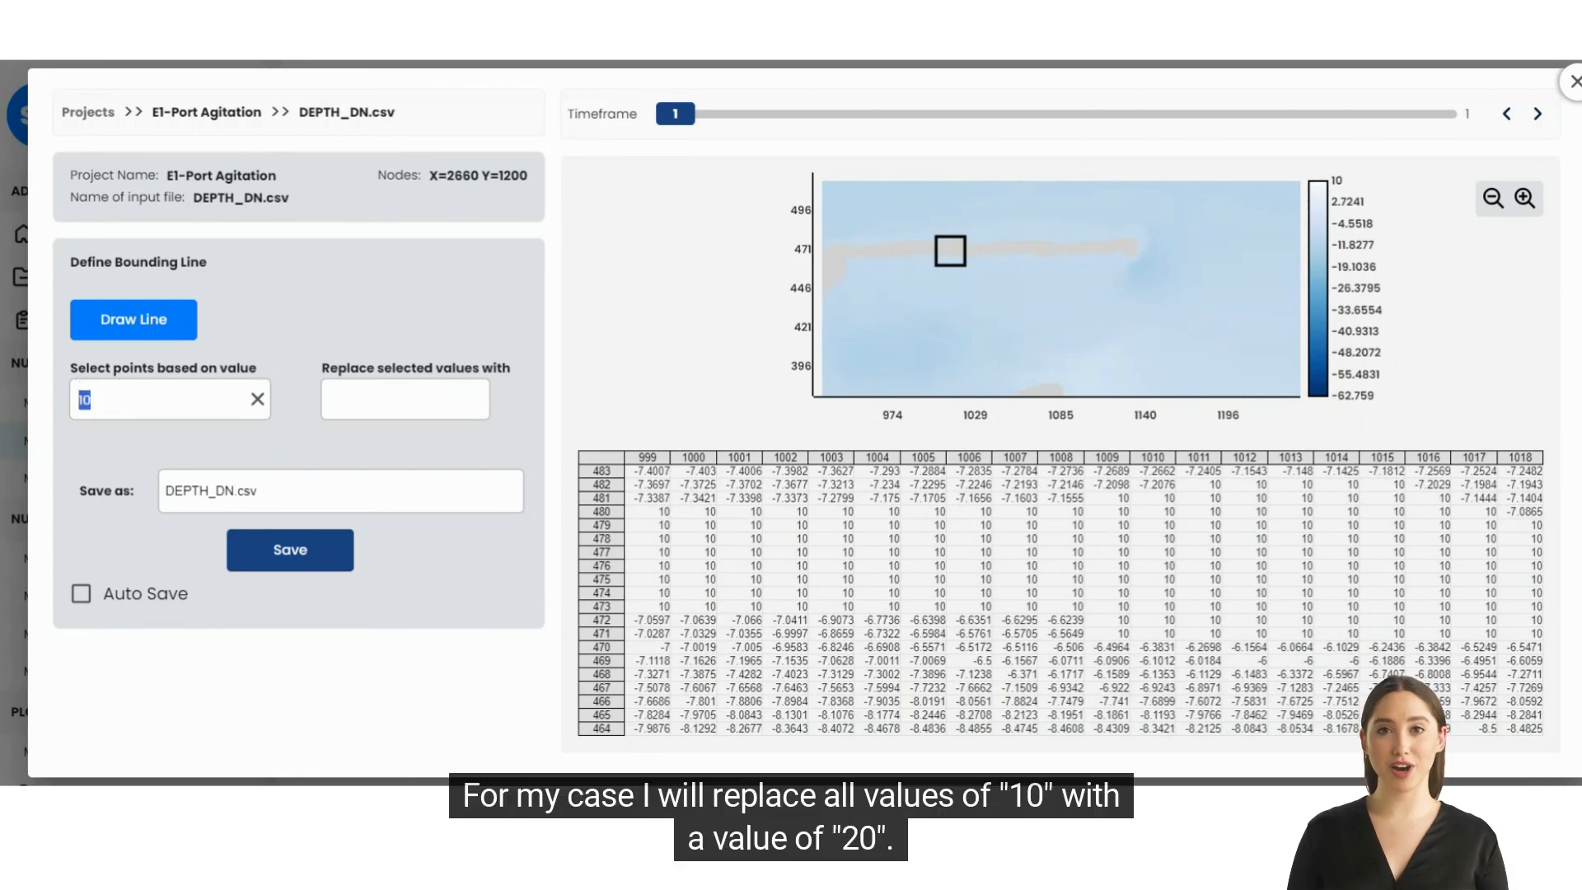
click(405, 400)
text(20)
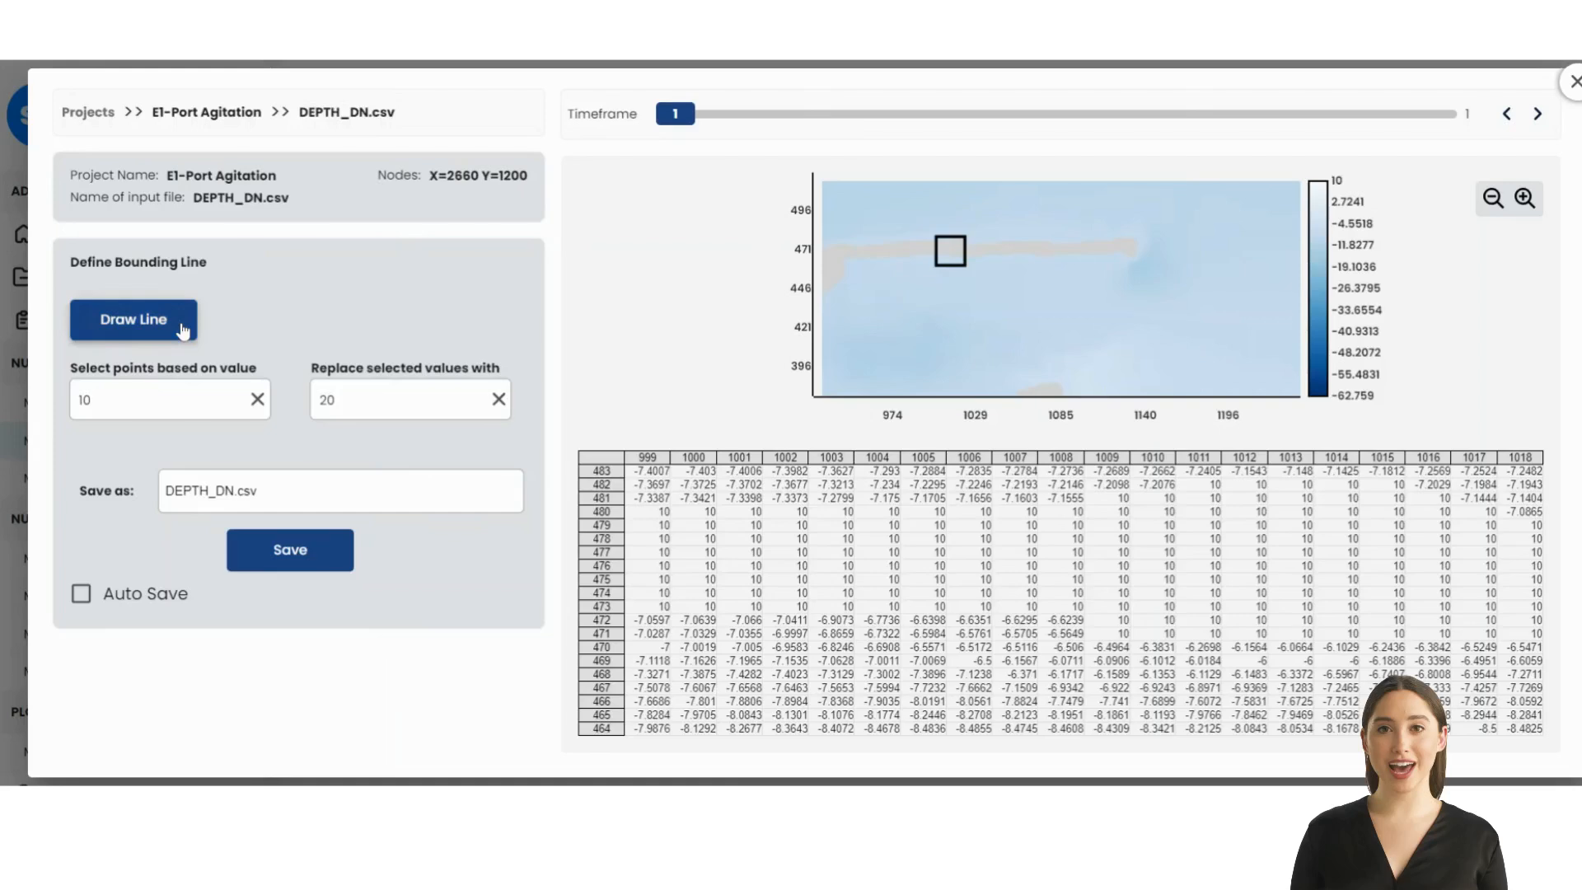
- Draw a bounding line along the seaward edge of the windward breakwater and save the replaced values to DEPTH_DN.csv
click(133, 318)
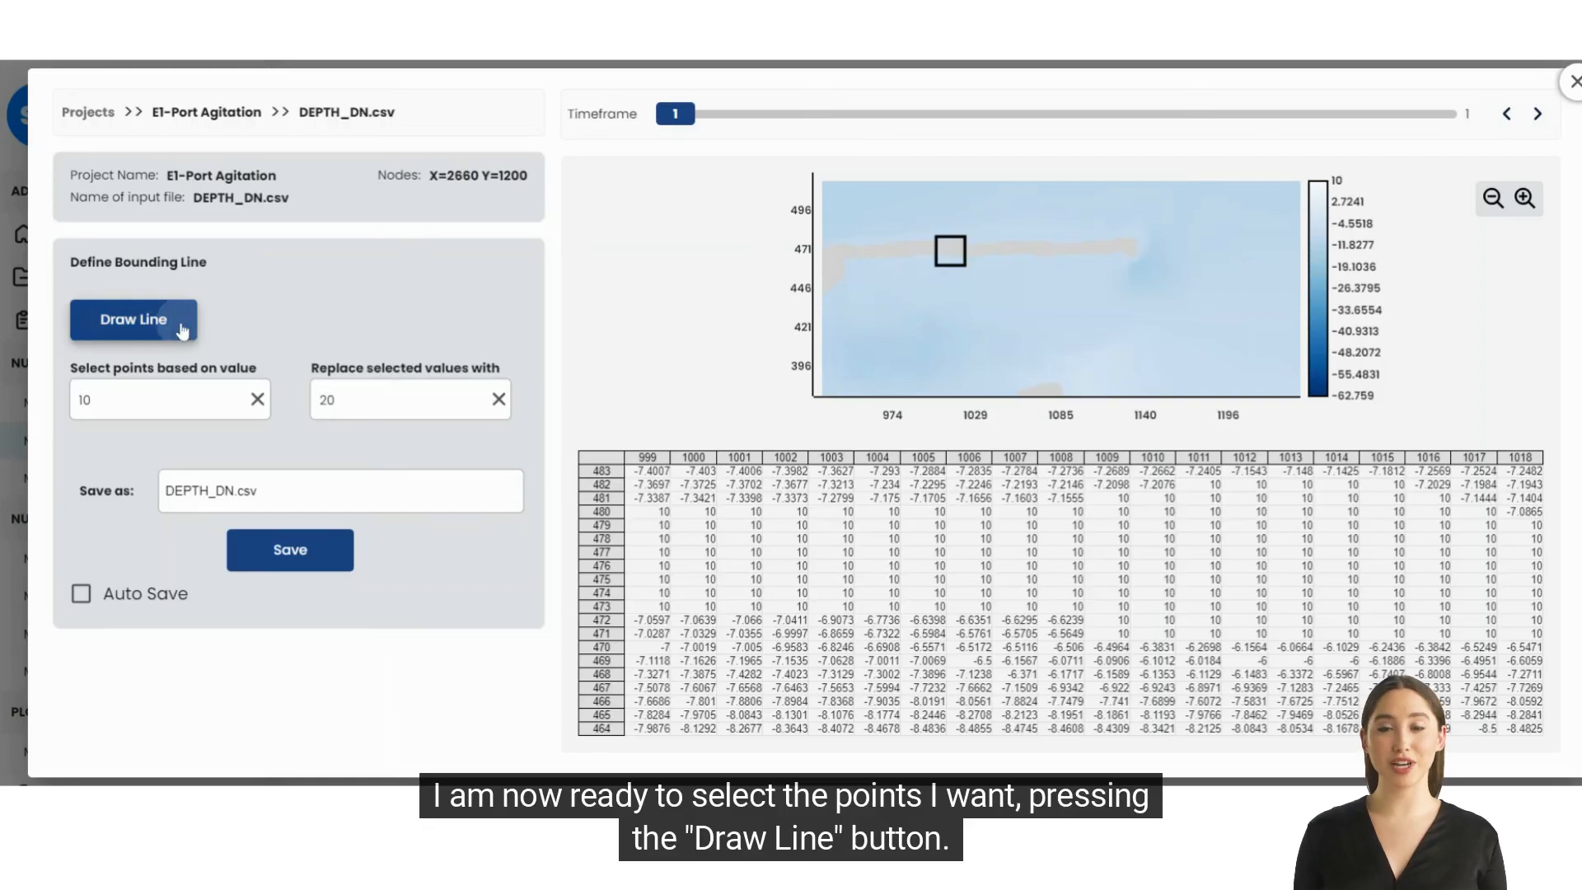
click(845, 237)
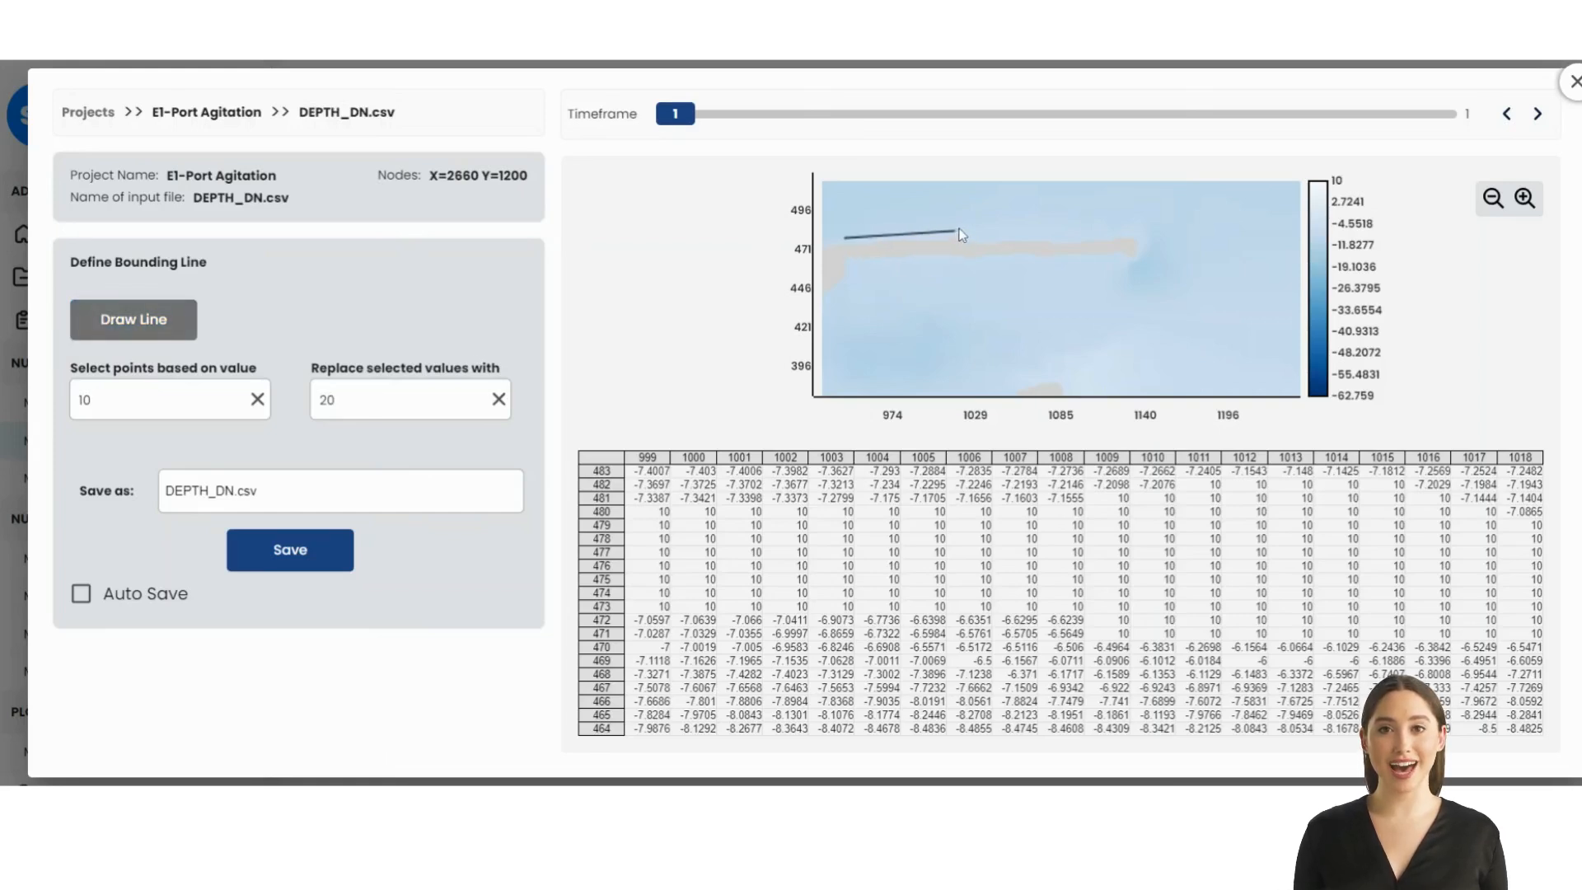
click(956, 231)
click(1007, 232)
click(1060, 227)
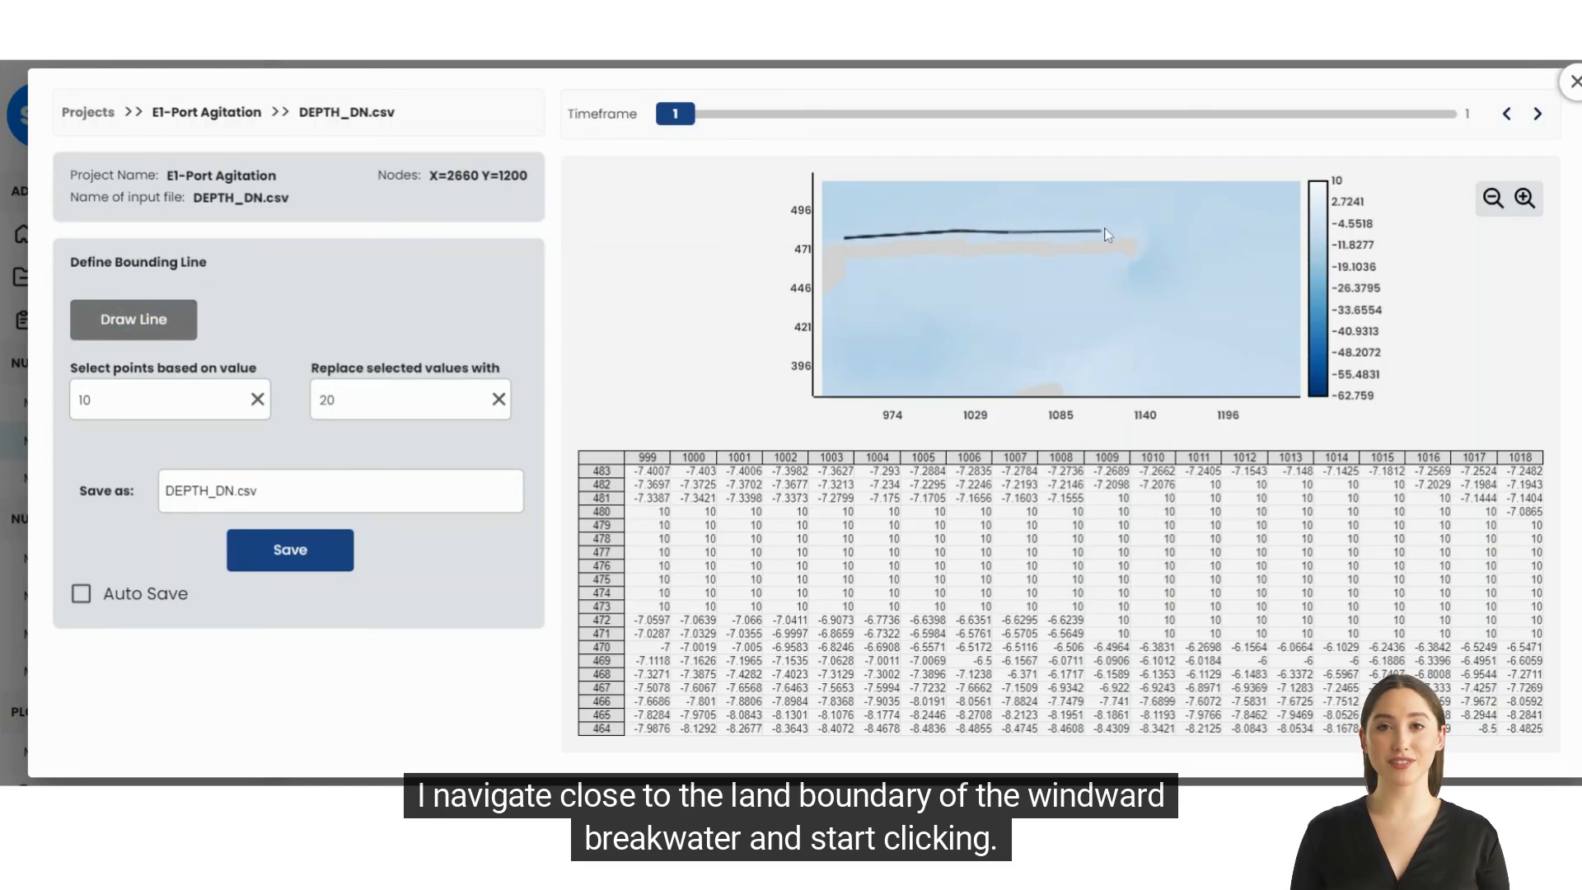
click(1138, 232)
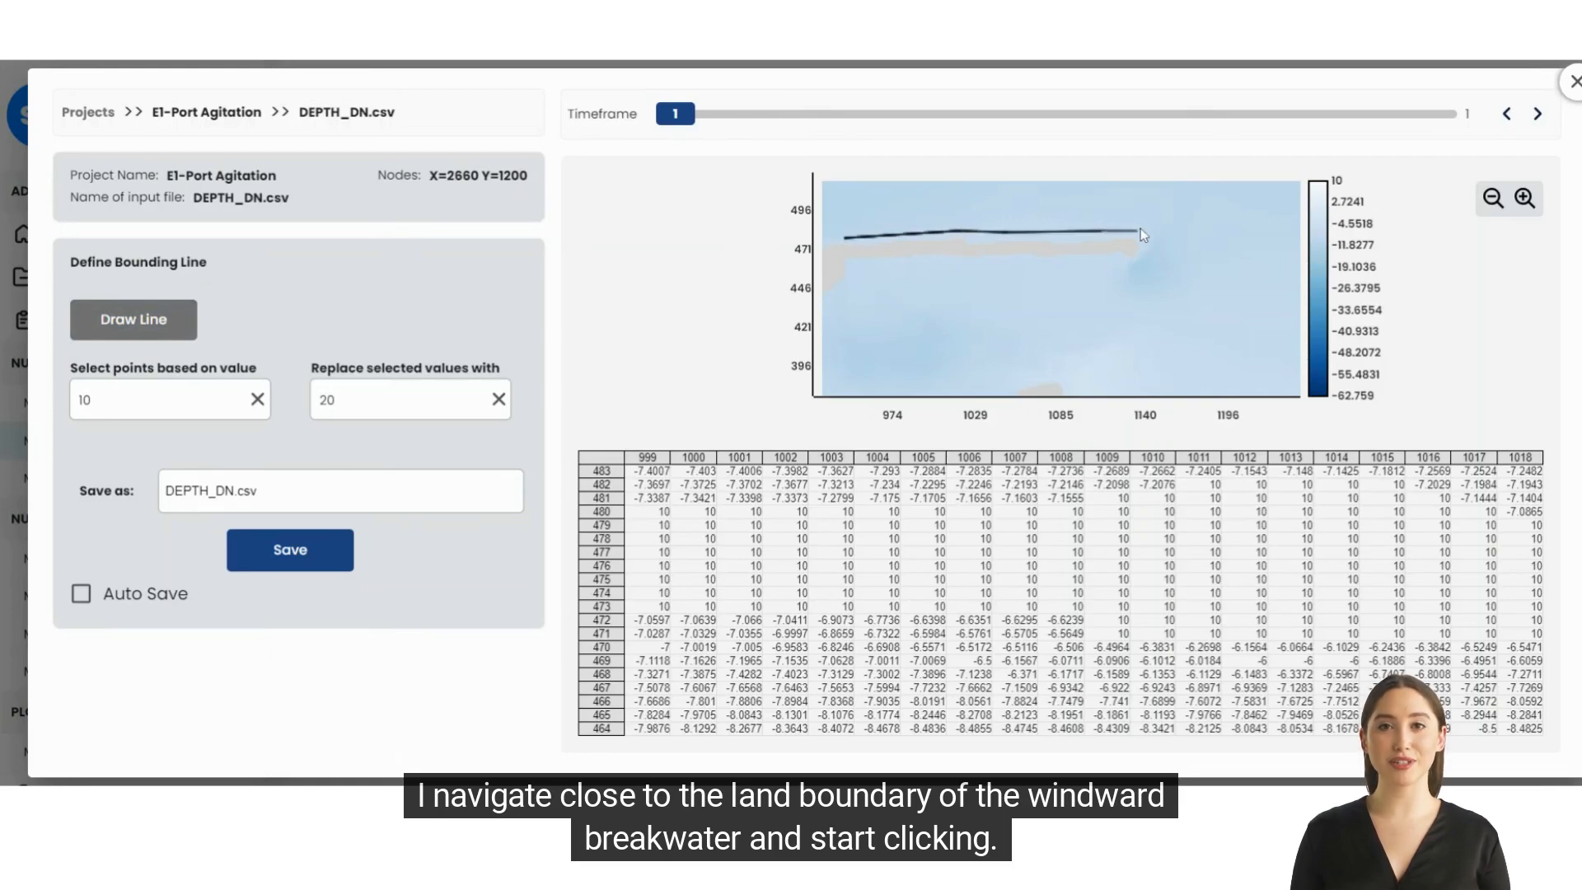
double_click(1140, 231)
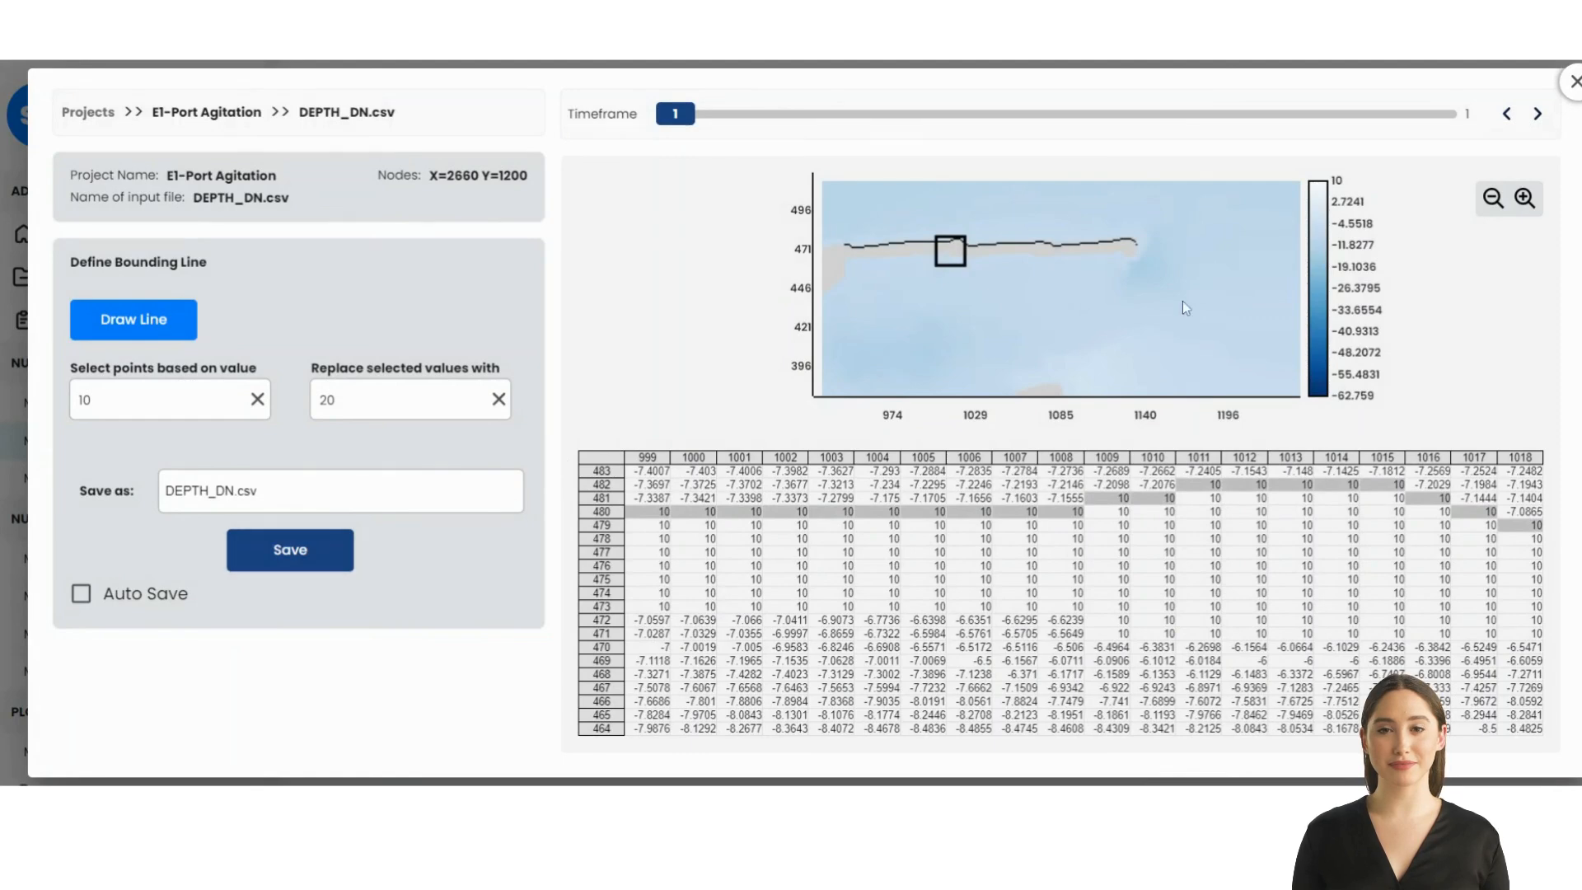
click(1136, 247)
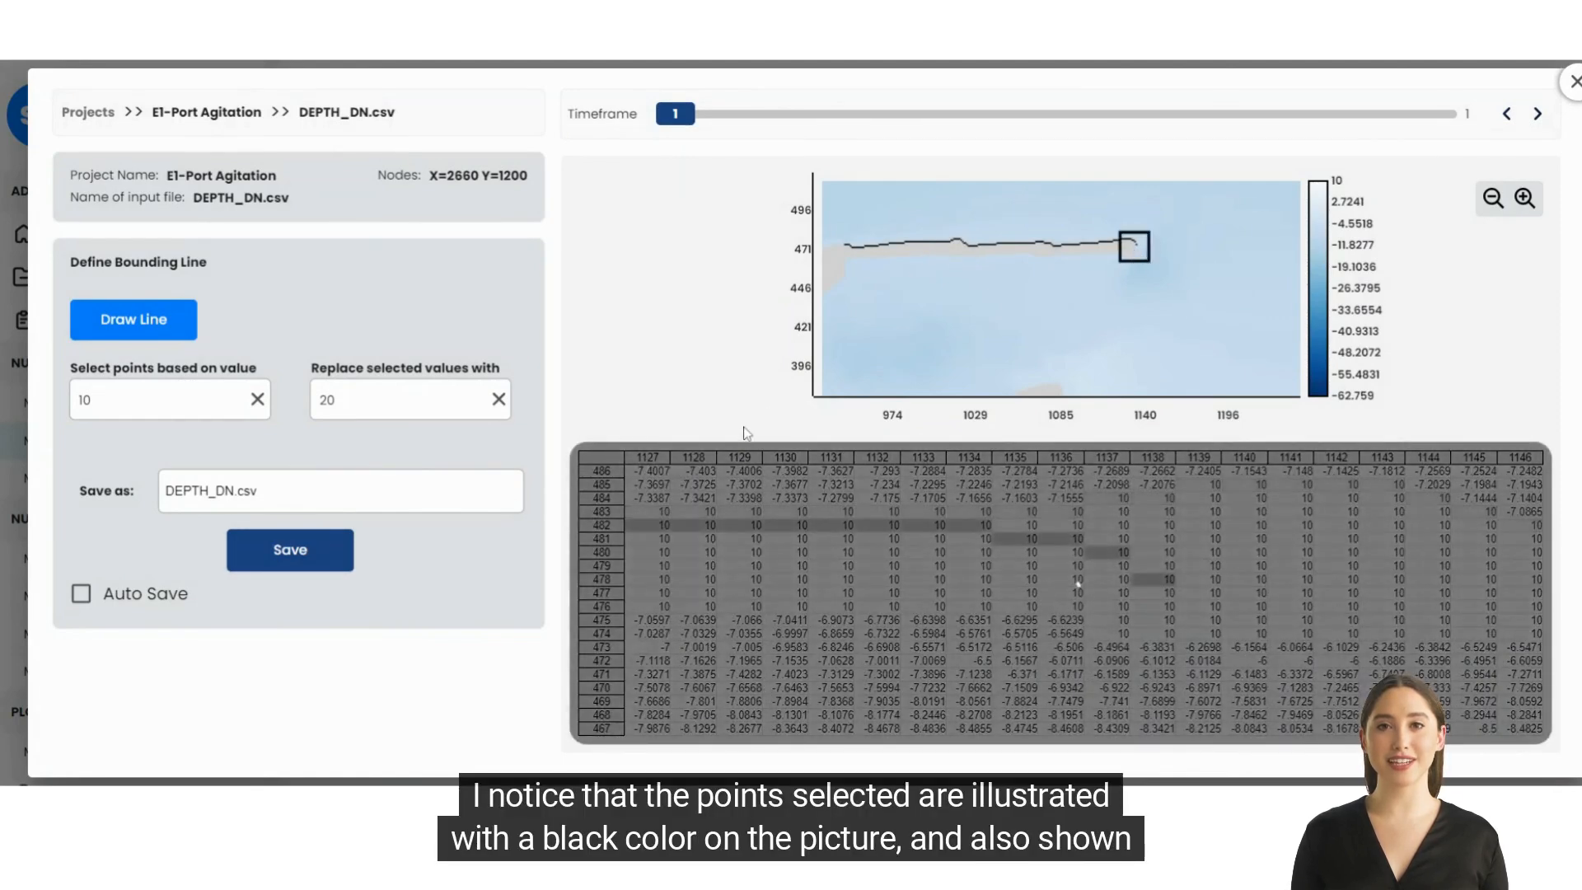
click(318, 558)
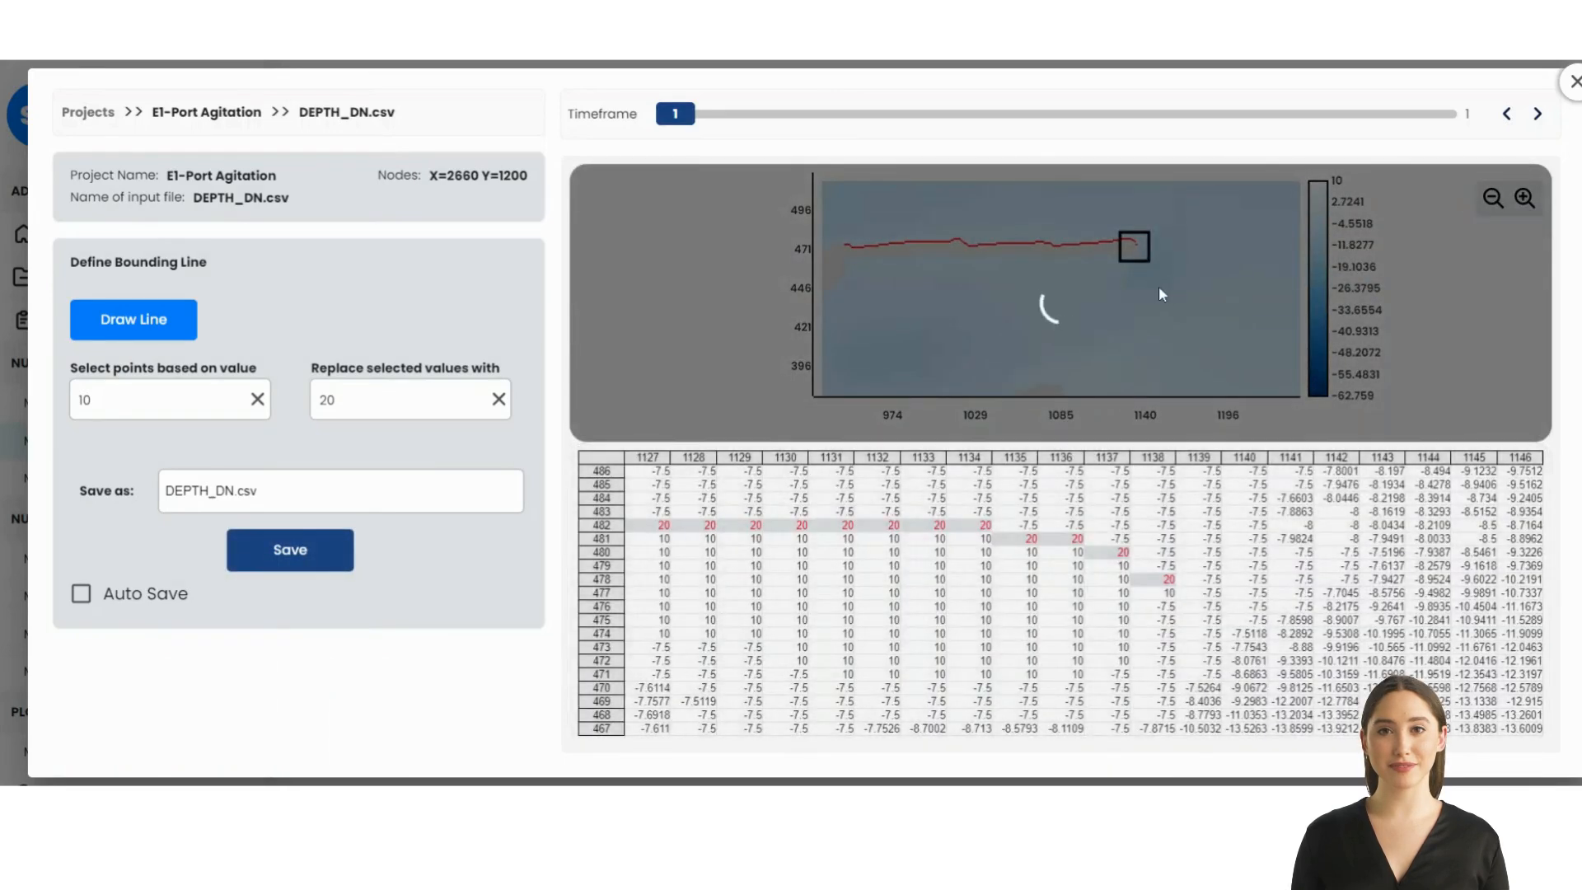
- Set the table cell at row 477, column 1138, near the breakwater's tip, to 20
click(1162, 595)
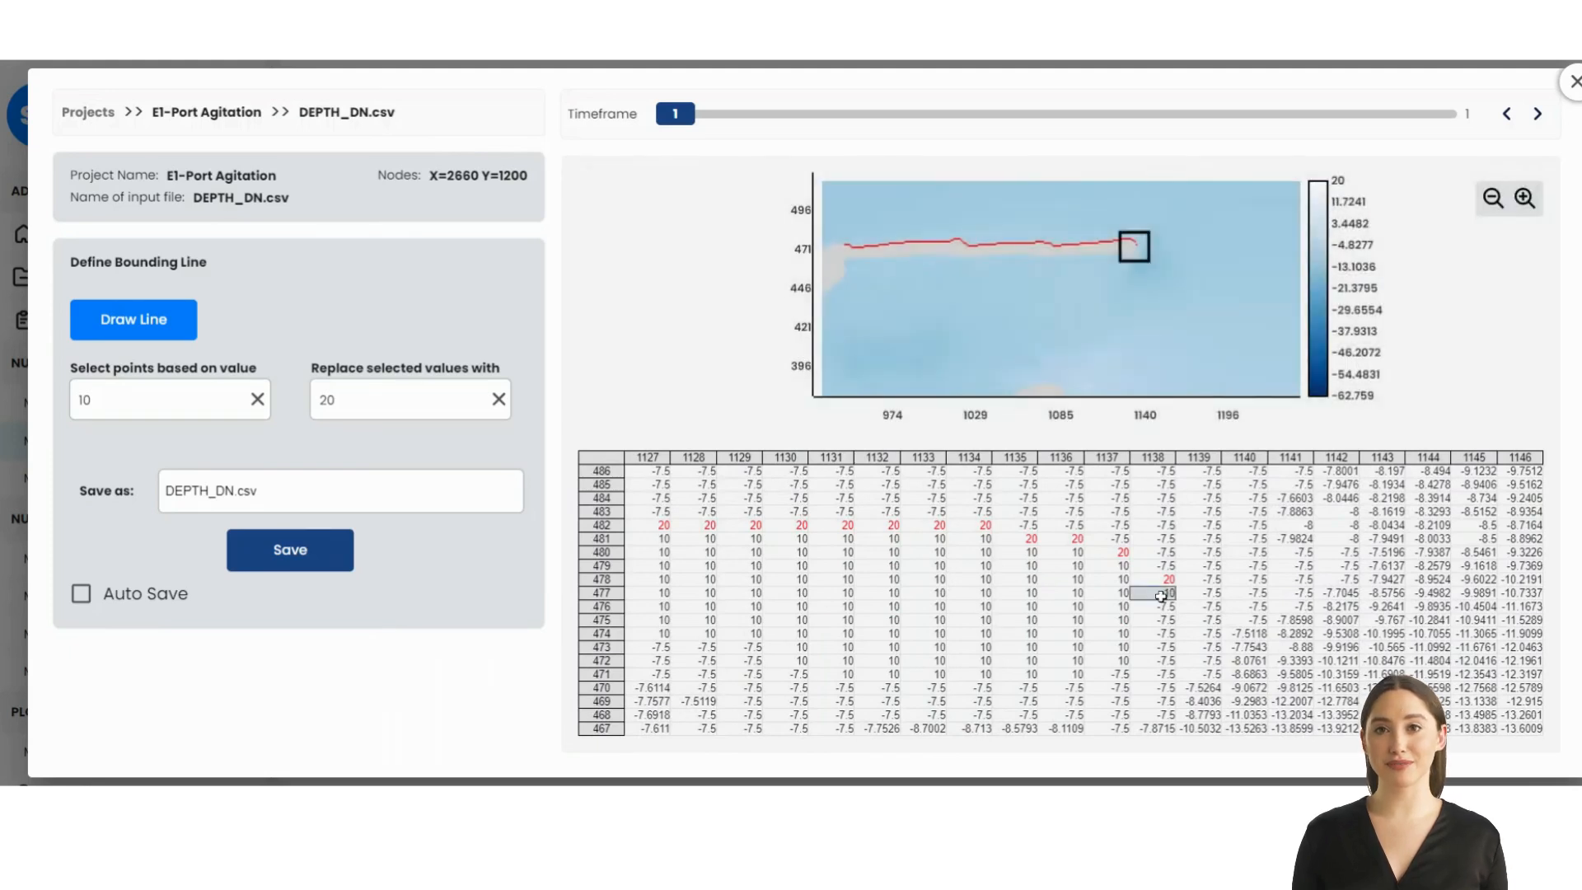
text(2)
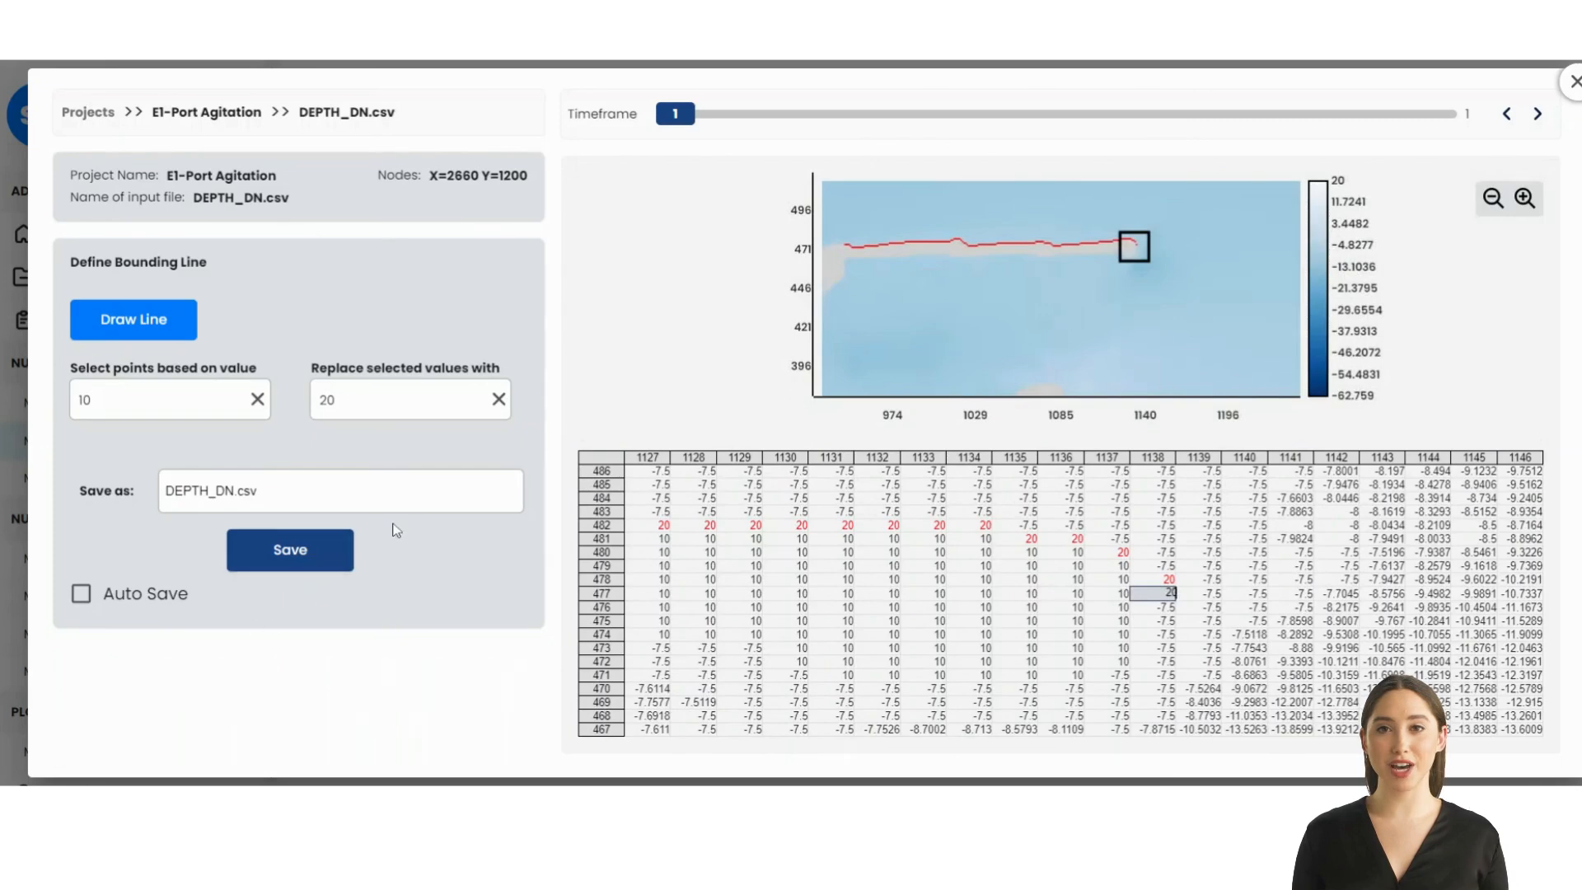
- Draw a short bounding line along the breakwater's harbour side, crossing onto land, and close the bathymetry editor
click(161, 320)
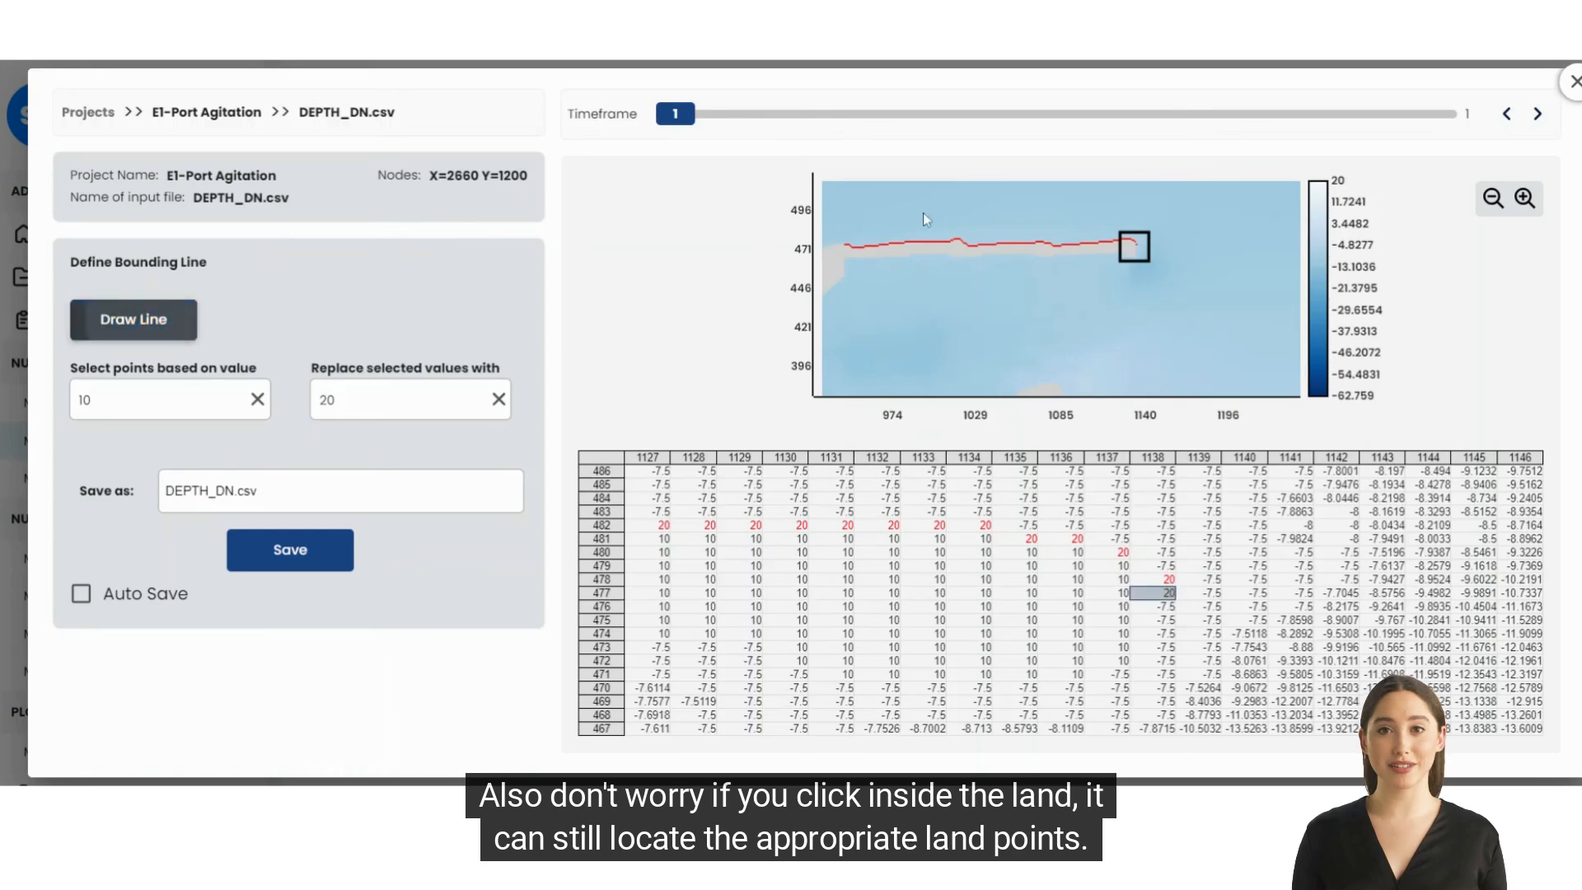
click(904, 258)
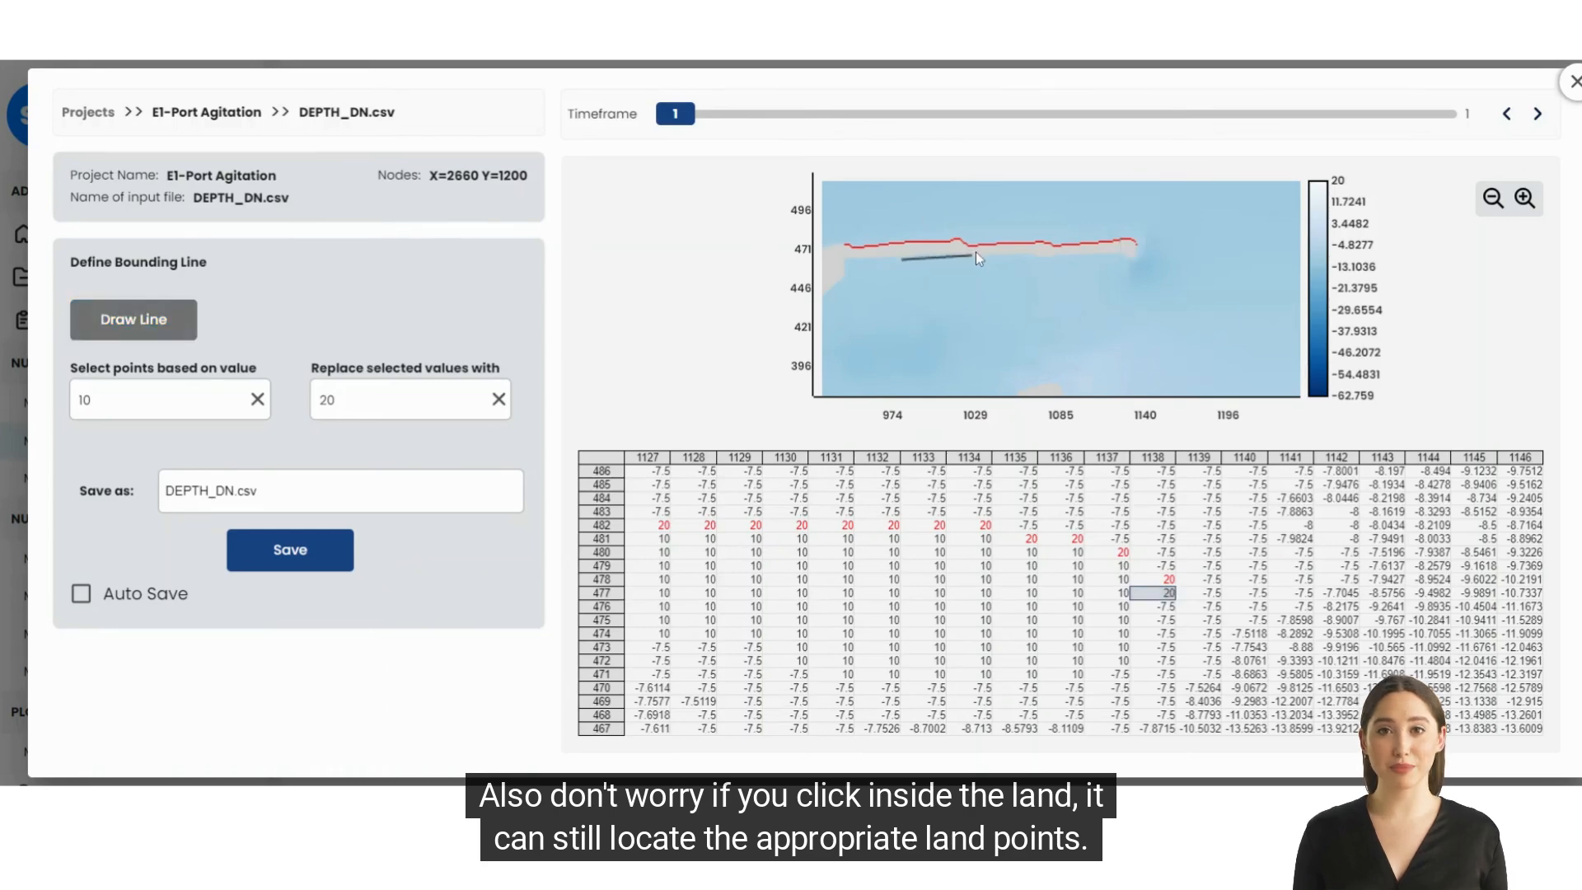
click(976, 249)
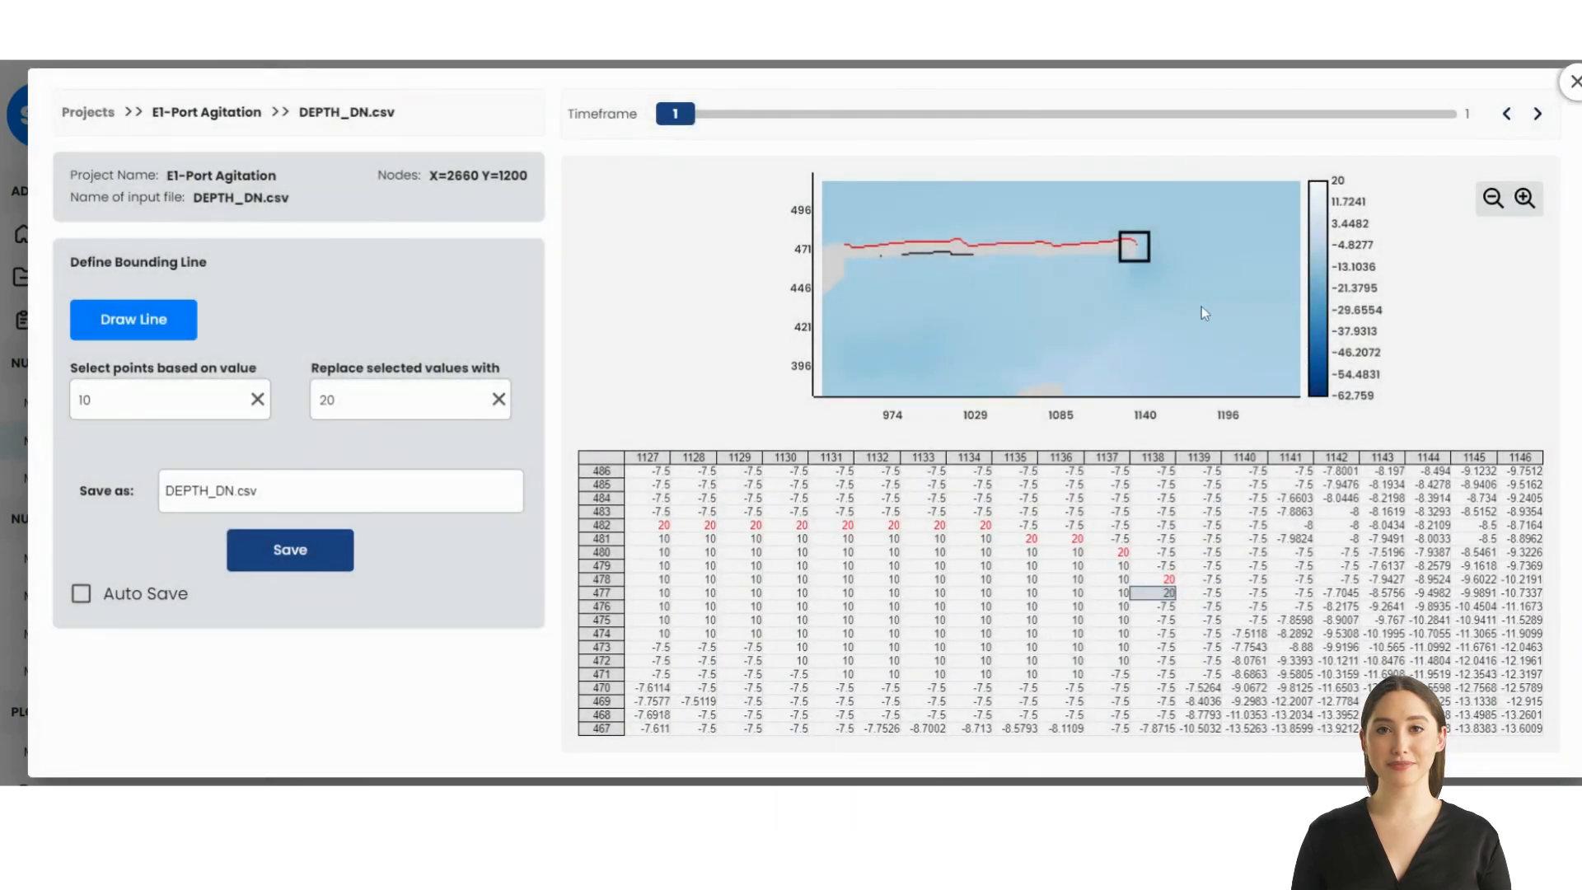
click(1574, 89)
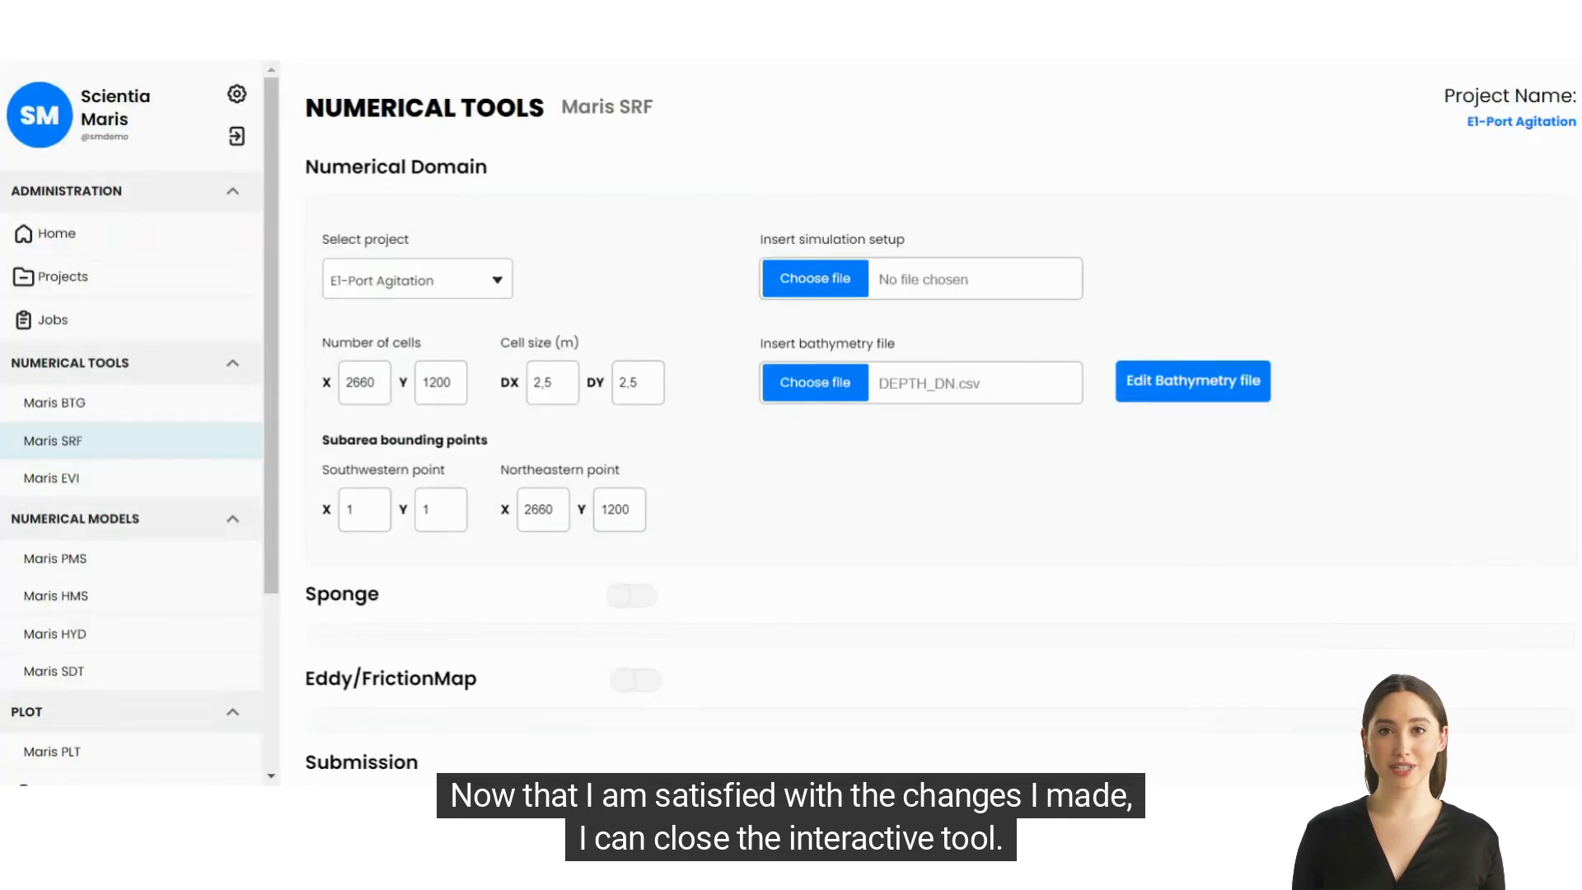
- Enable the Eddy/FrictionMap option and bring up its Reflection - Eddy Calculator
scroll(929, 536, down, 3)
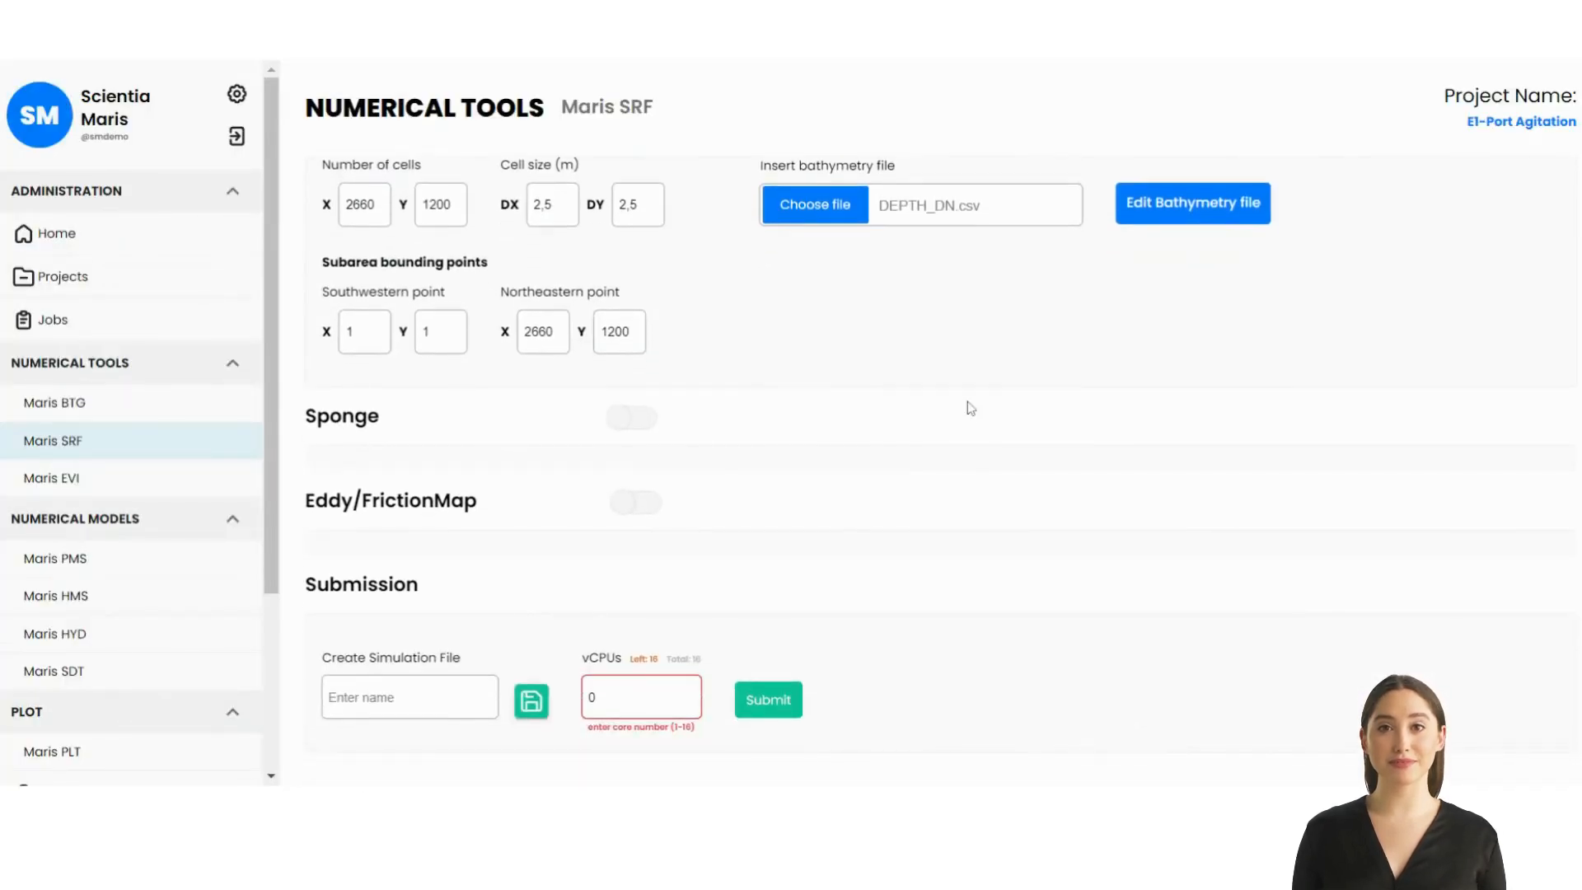
click(622, 504)
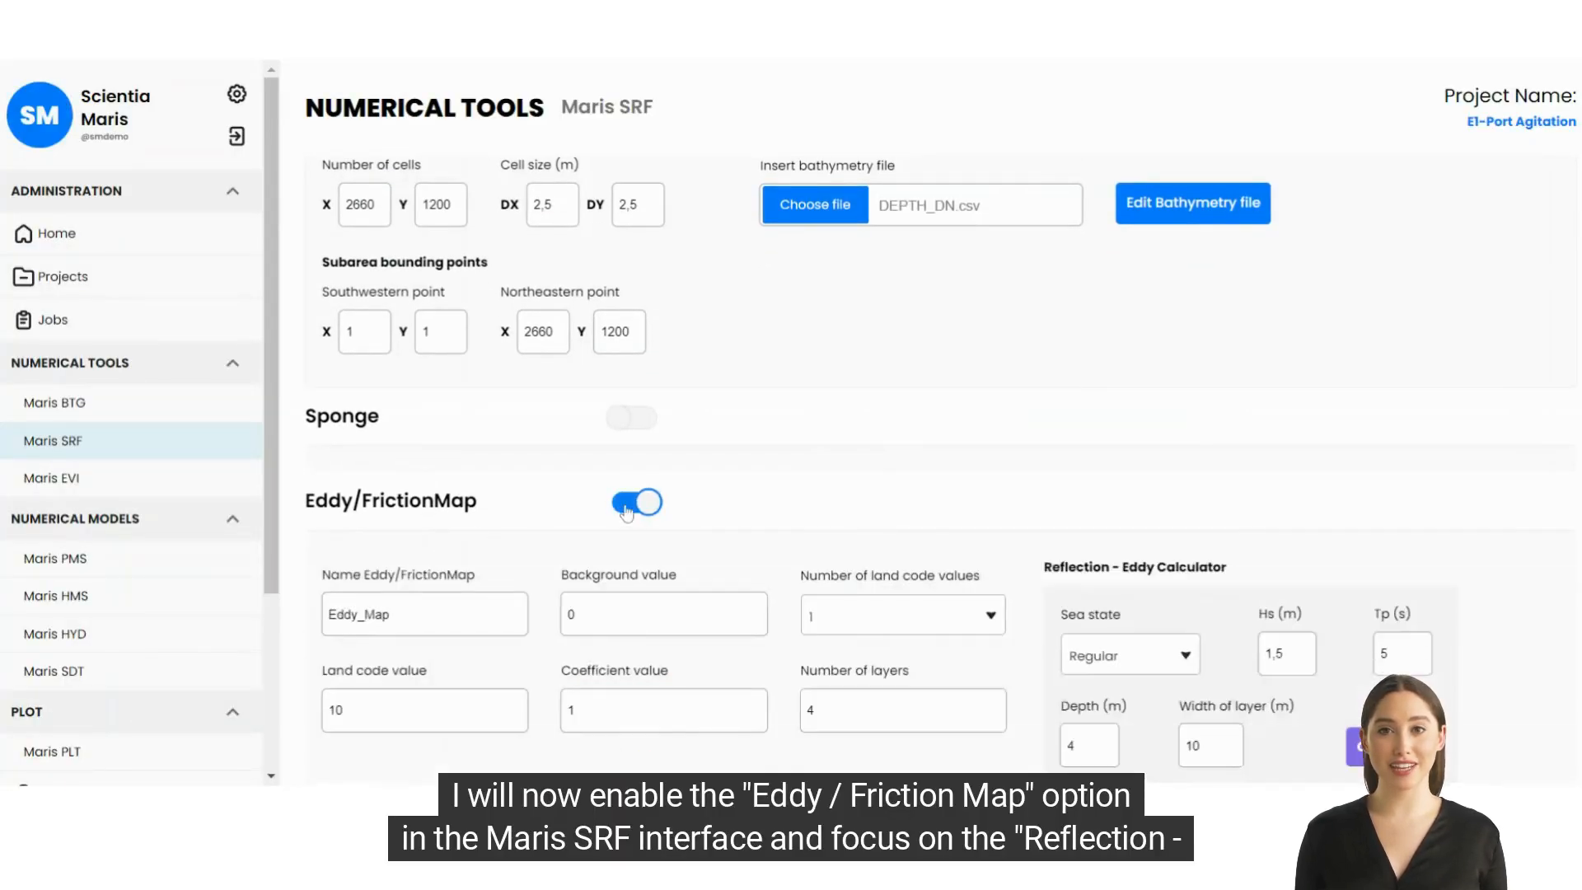
scroll(1095, 428, down, 2)
scroll(1040, 386, down, 1)
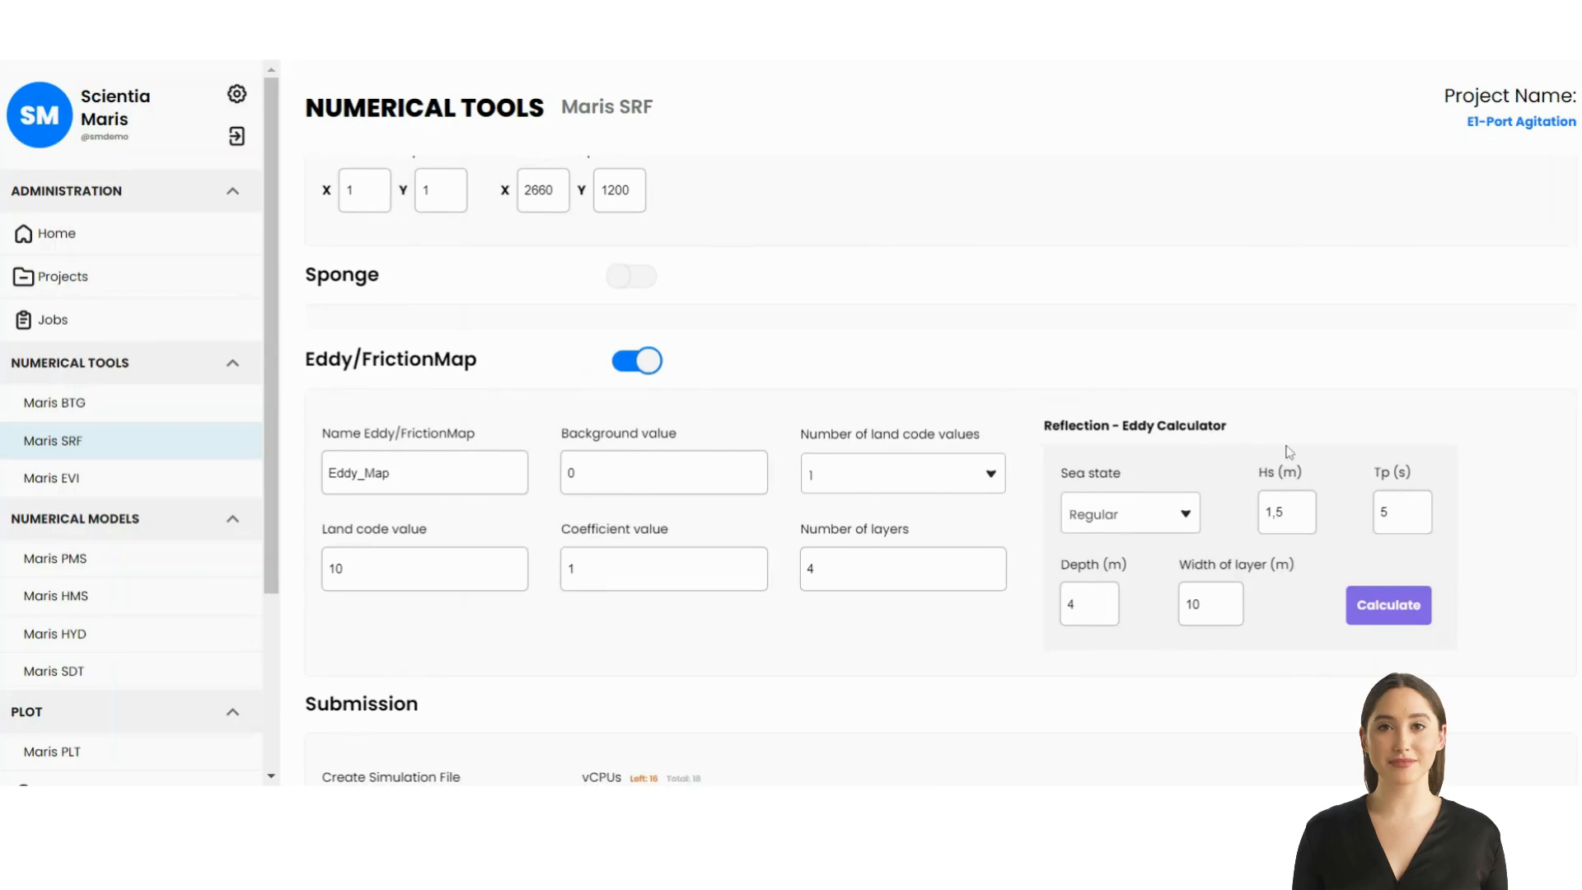
scroll(1217, 396, down, 1)
scroll(1220, 373, down, 1)
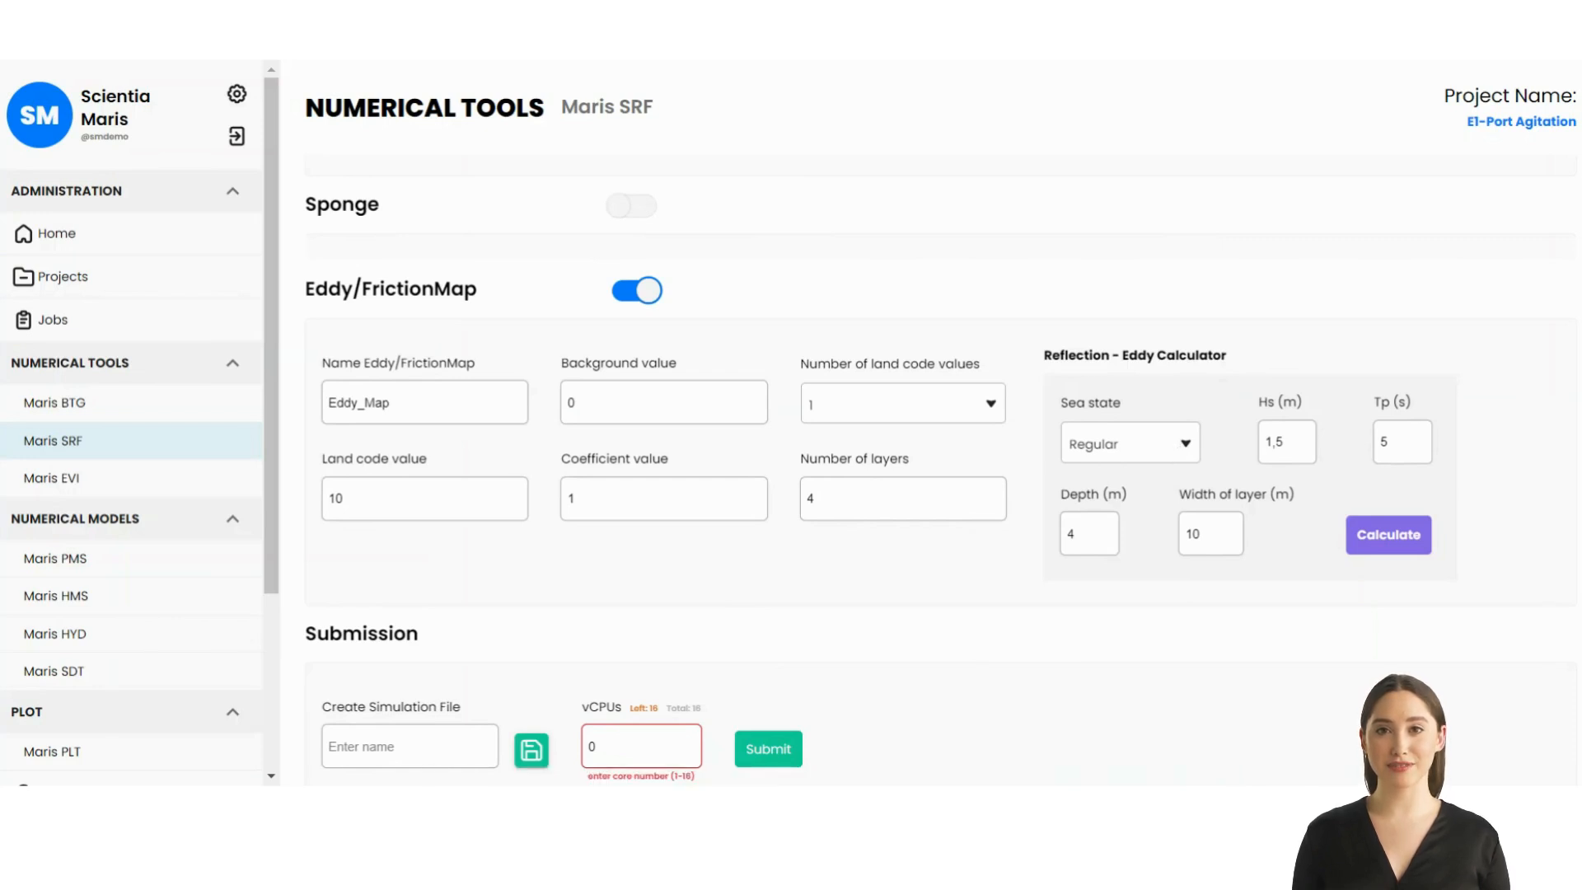
- Set the Reflection - Eddy Calculator to 7 m depth, Irregular sea state, Hs 2 m and Tp 6 s
double_click(1070, 533)
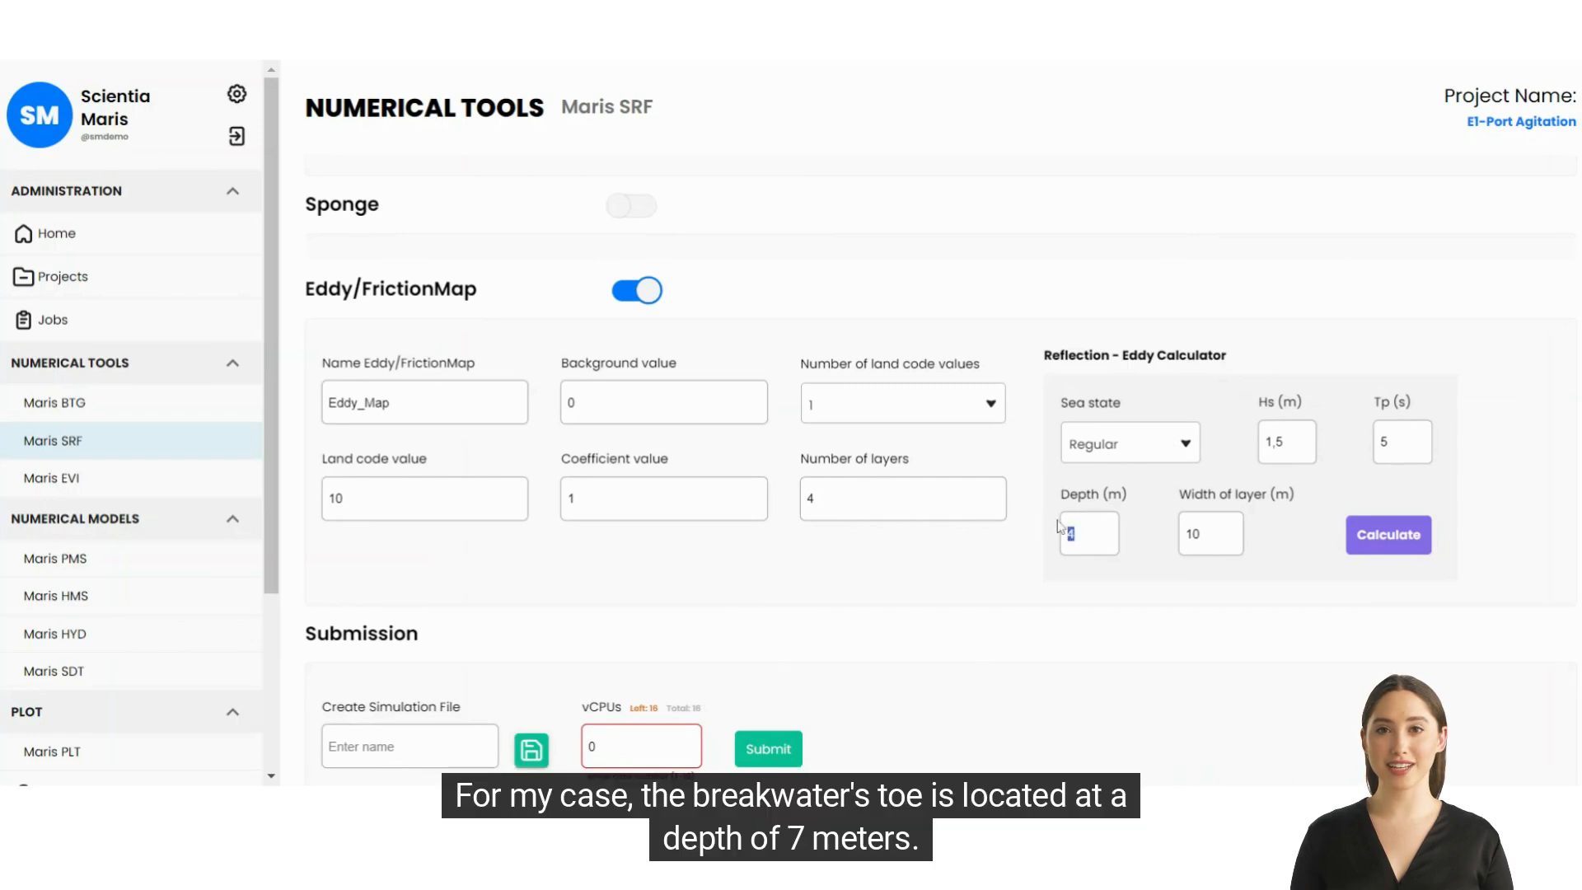
text(7)
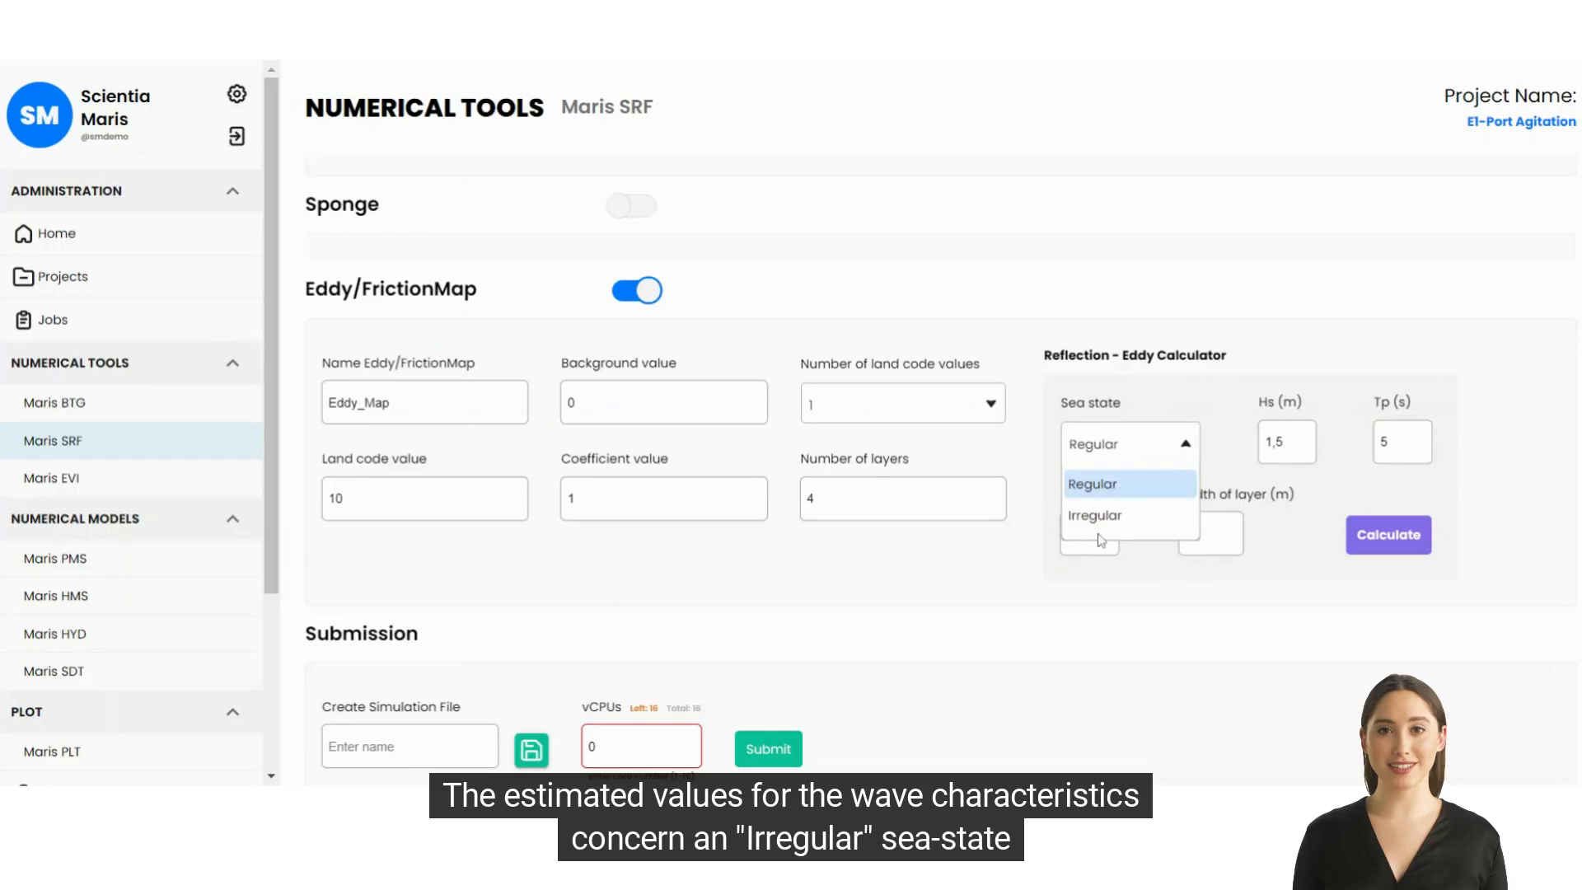
click(1096, 517)
double_click(1259, 458)
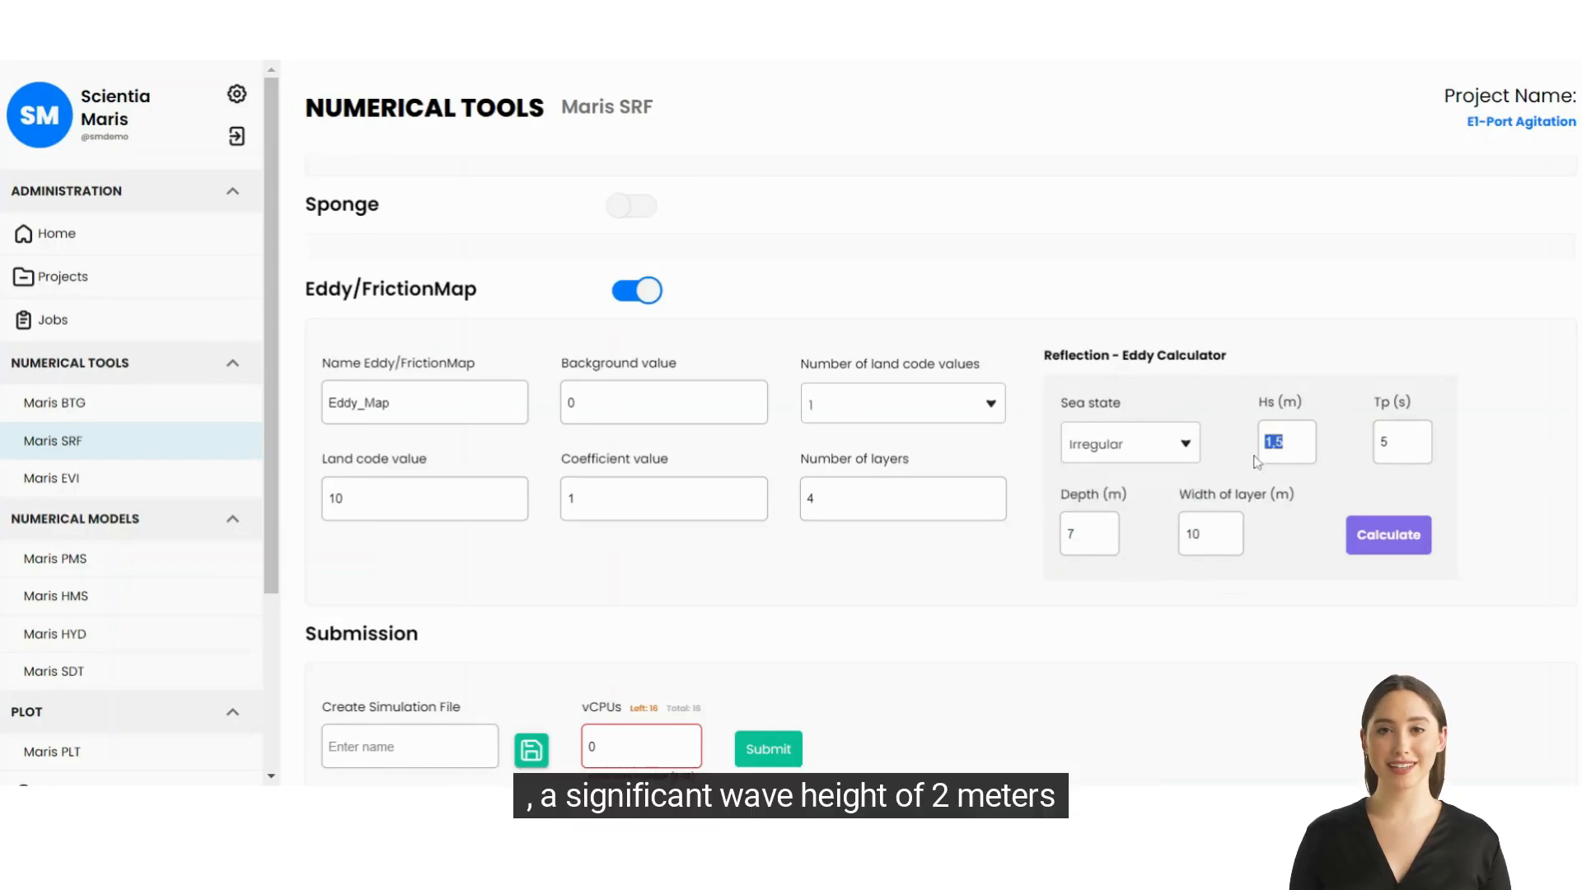
text(2)
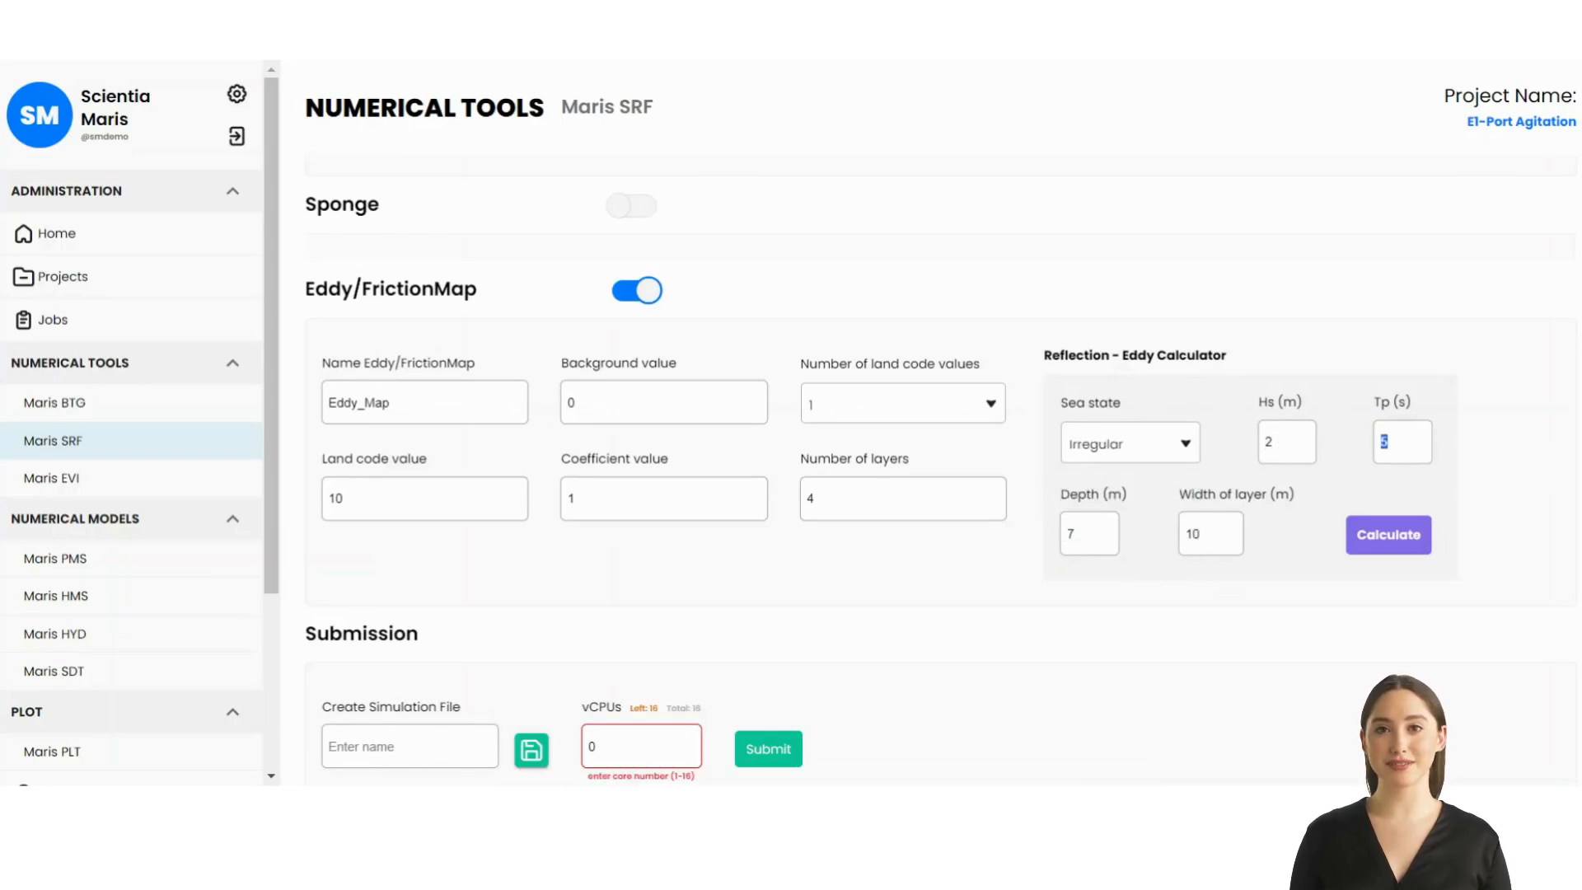
text(6)
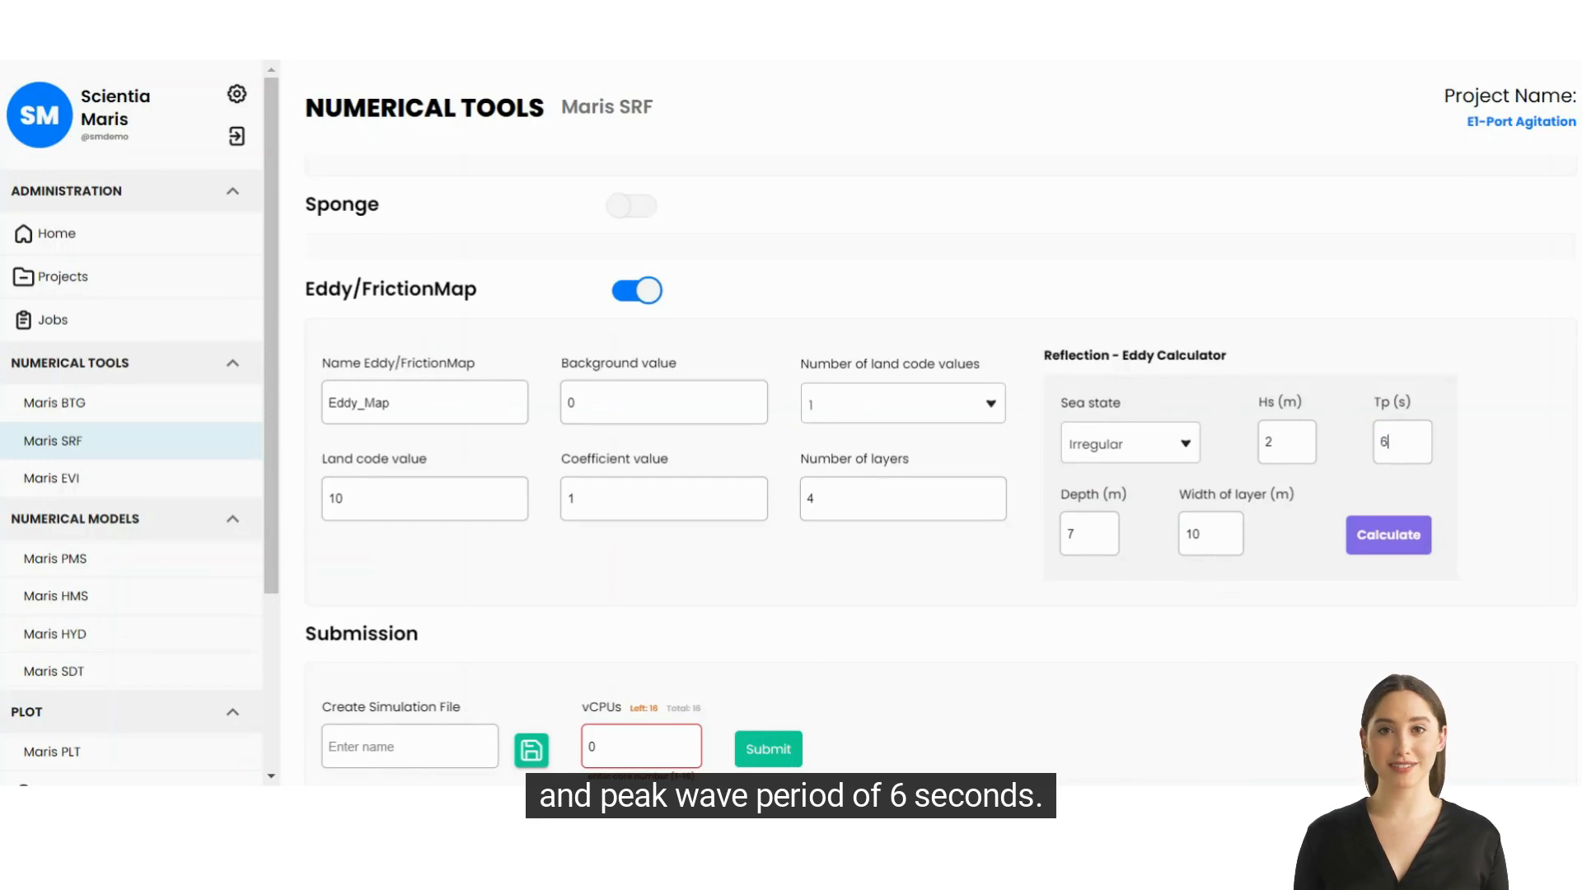
- Calculate the graph of reflection coefficient against eddy value for the breakwater and examine the full curve
drag(1178, 495, 1323, 494)
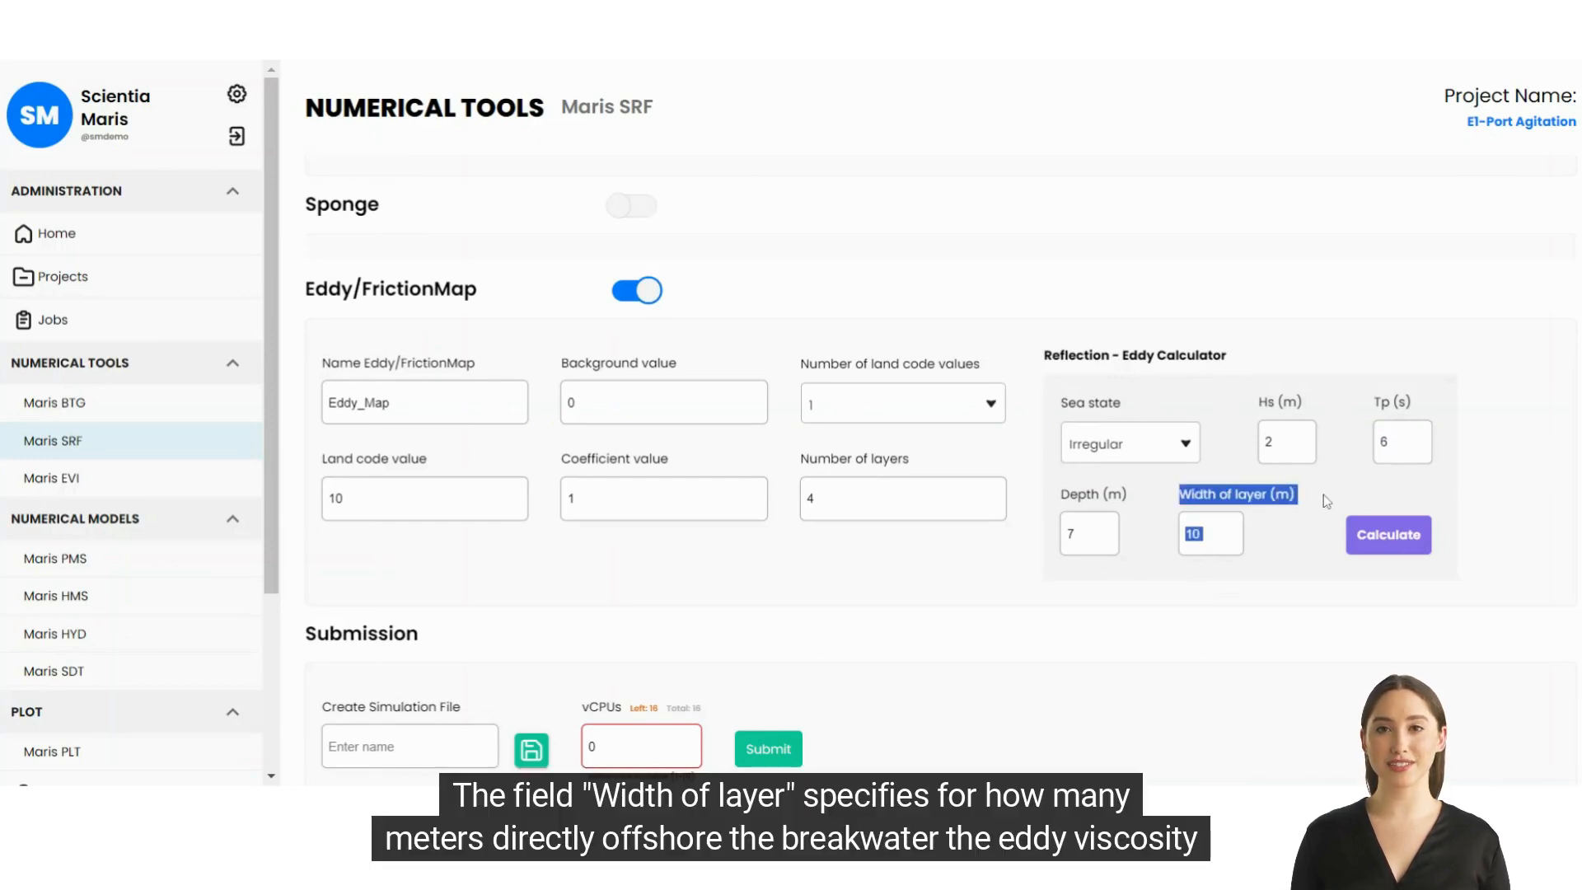
click(1324, 498)
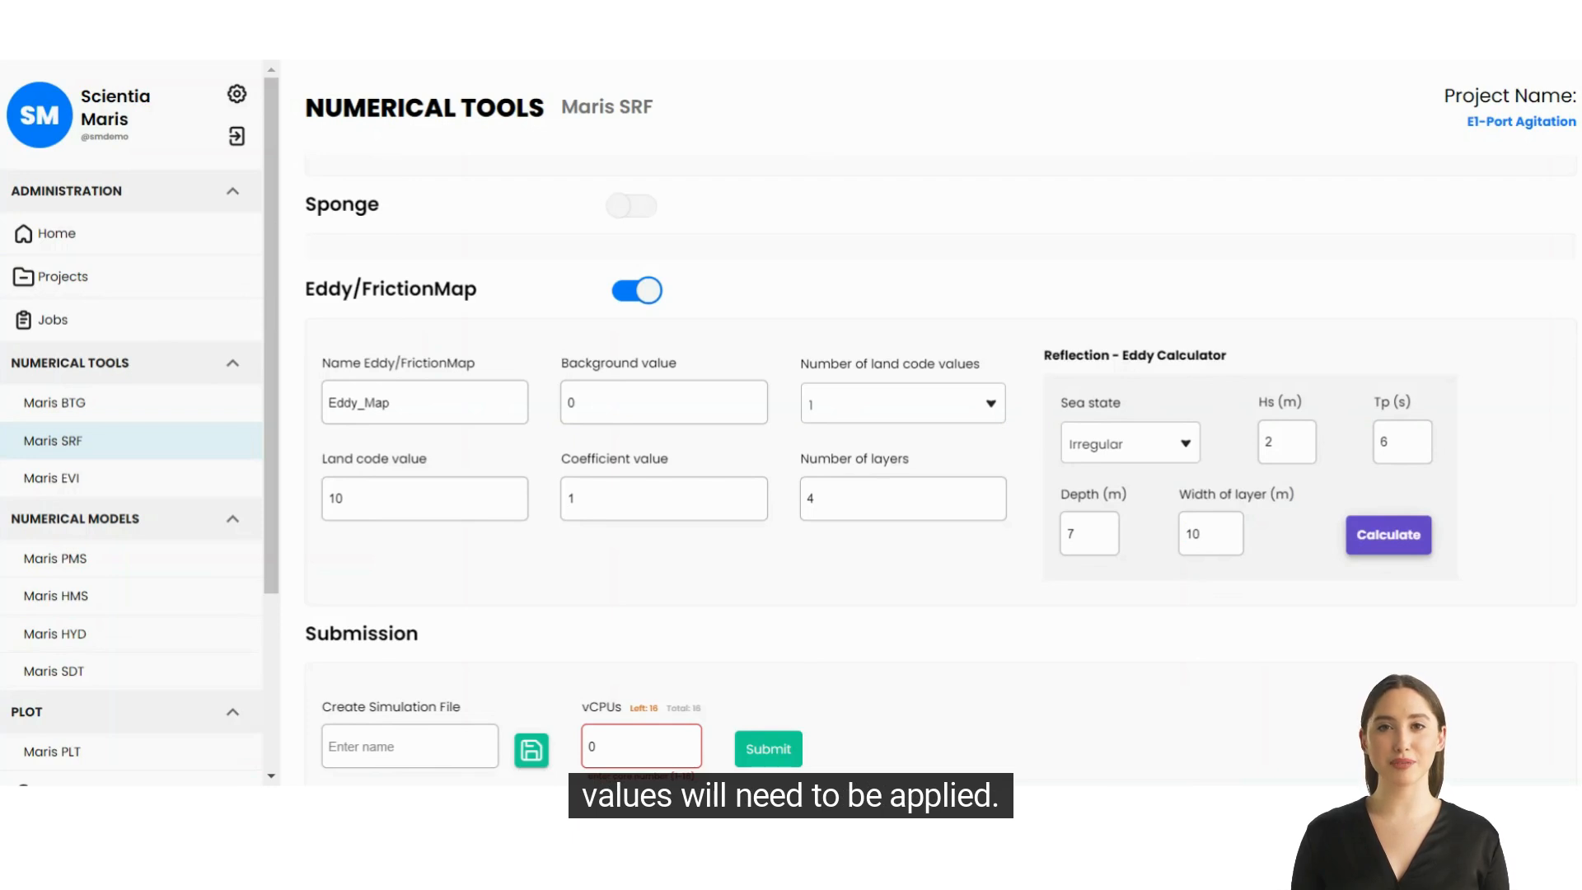
click(1361, 549)
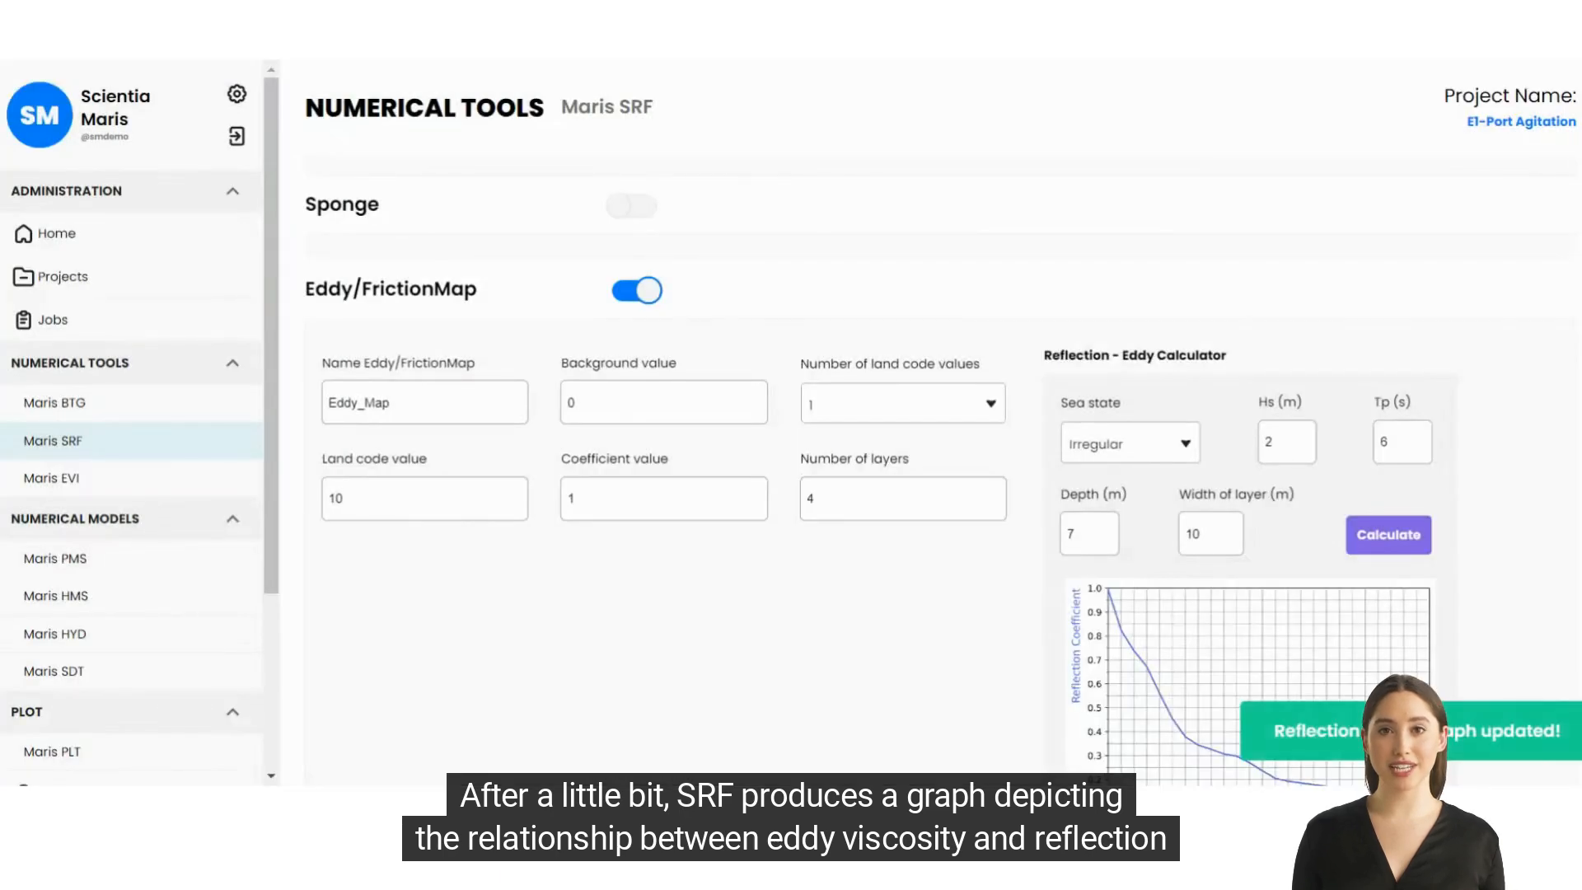
scroll(1082, 449, down, 2)
scroll(1082, 449, down, 1)
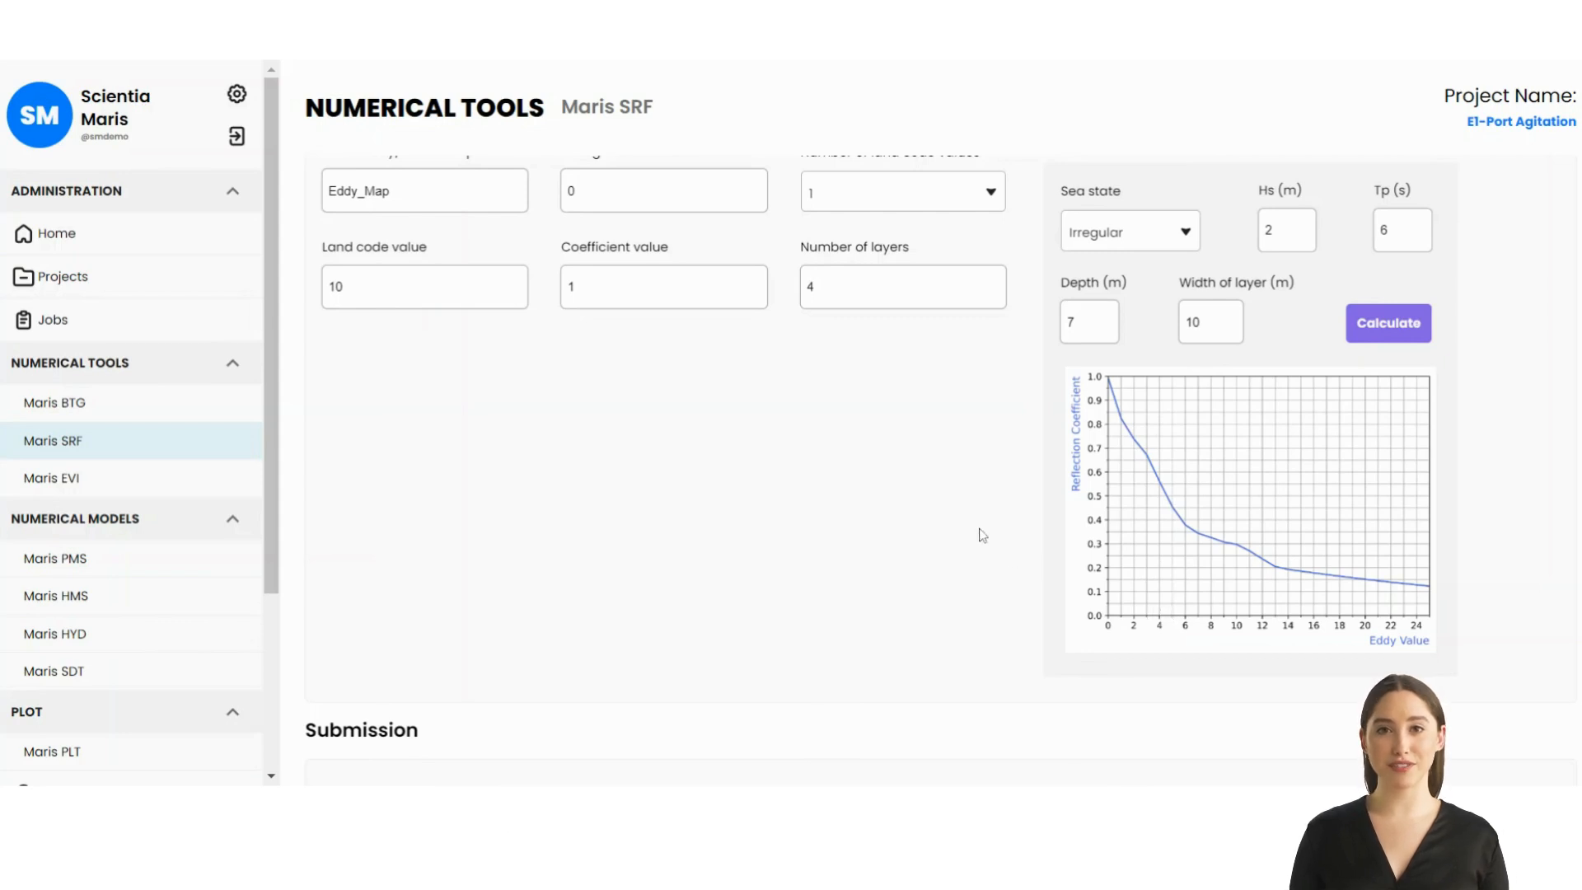
- Set the eddy map's land code value to 20 and its coefficient value to 4.5
scroll(932, 541, up, 1)
scroll(926, 556, up, 1)
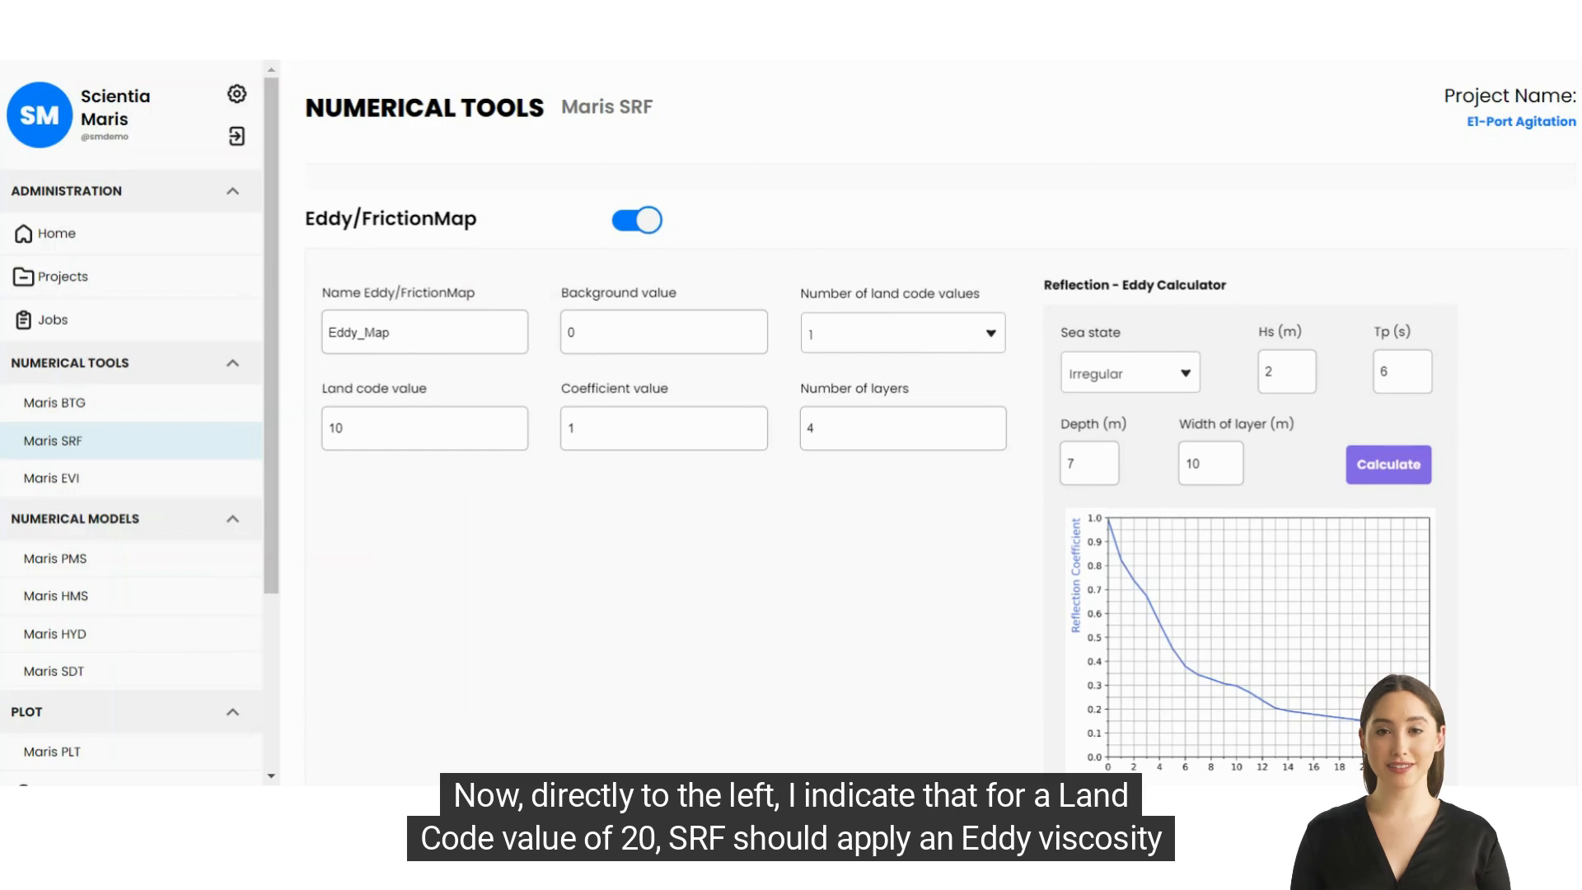
double_click(335, 428)
text(2)
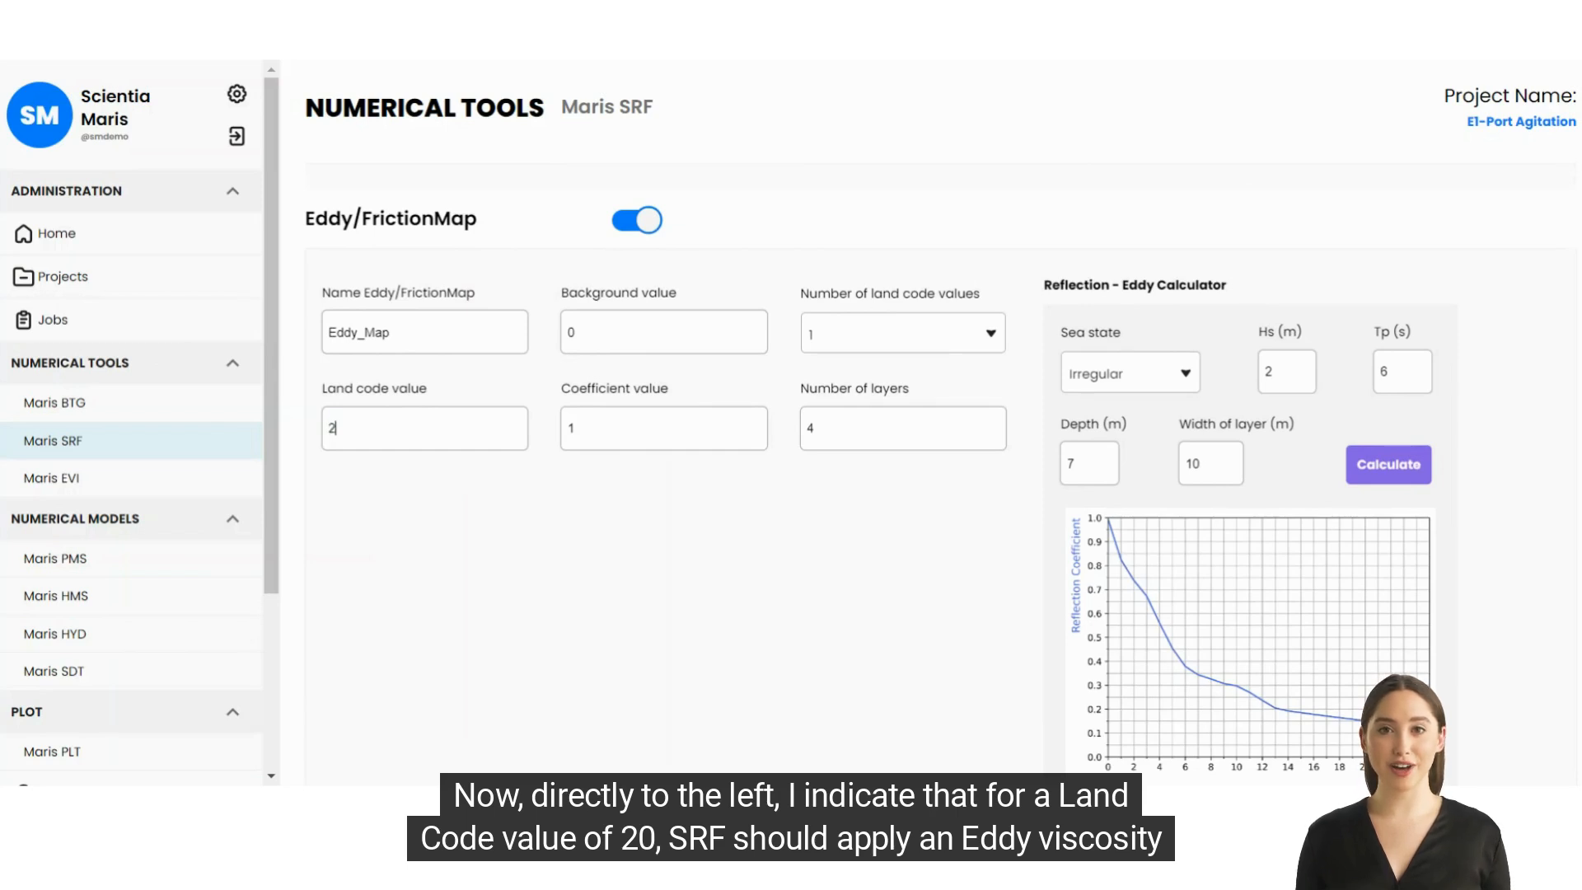
text(0)
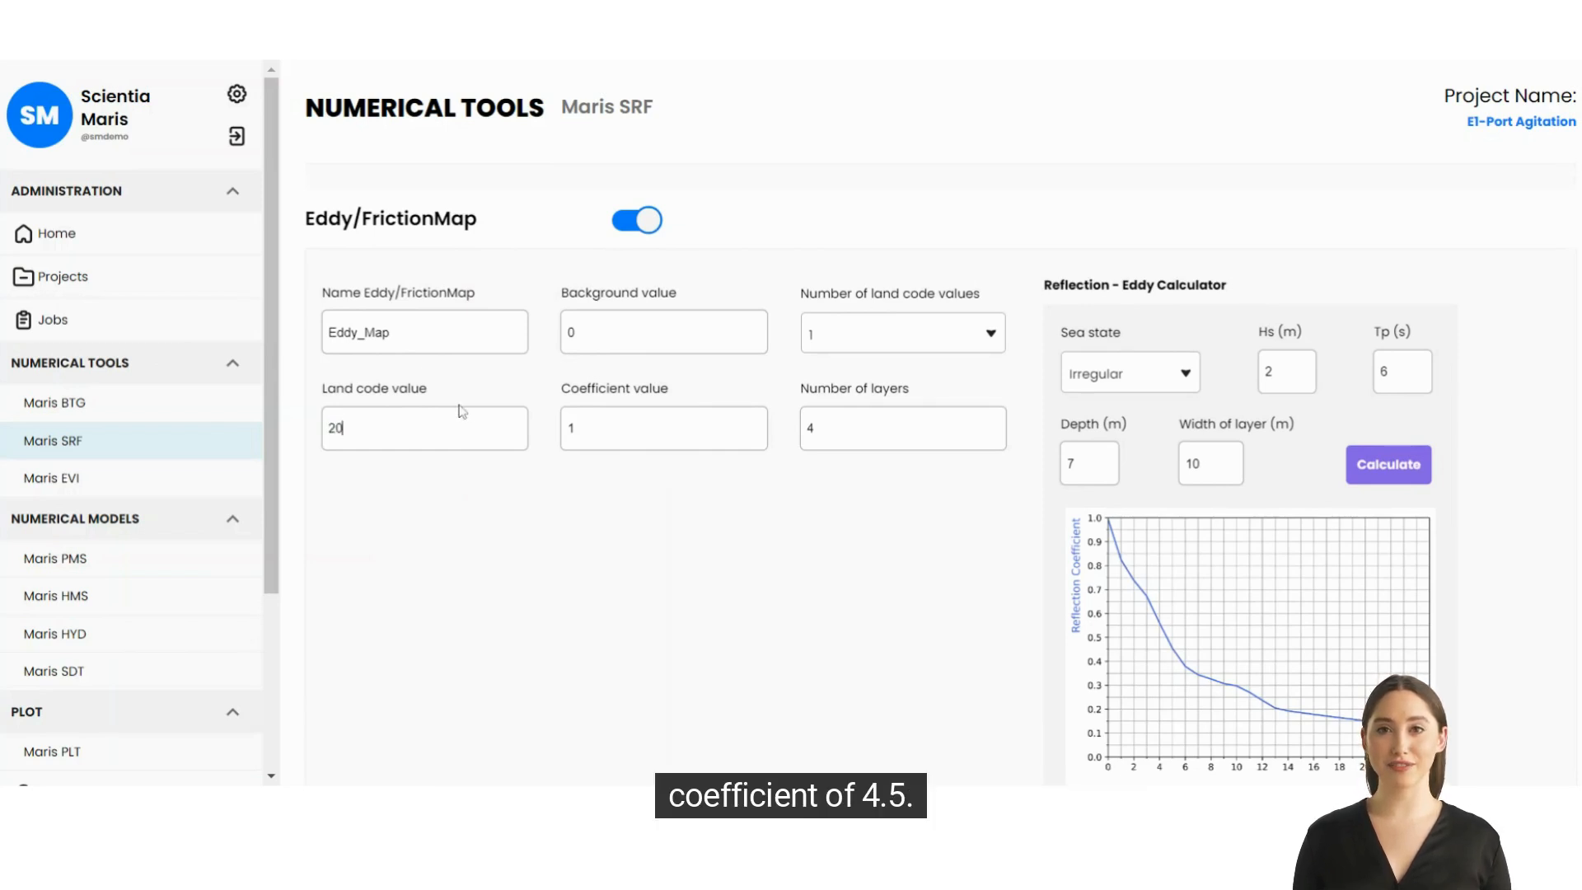
double_click(571, 428)
text(4.4)
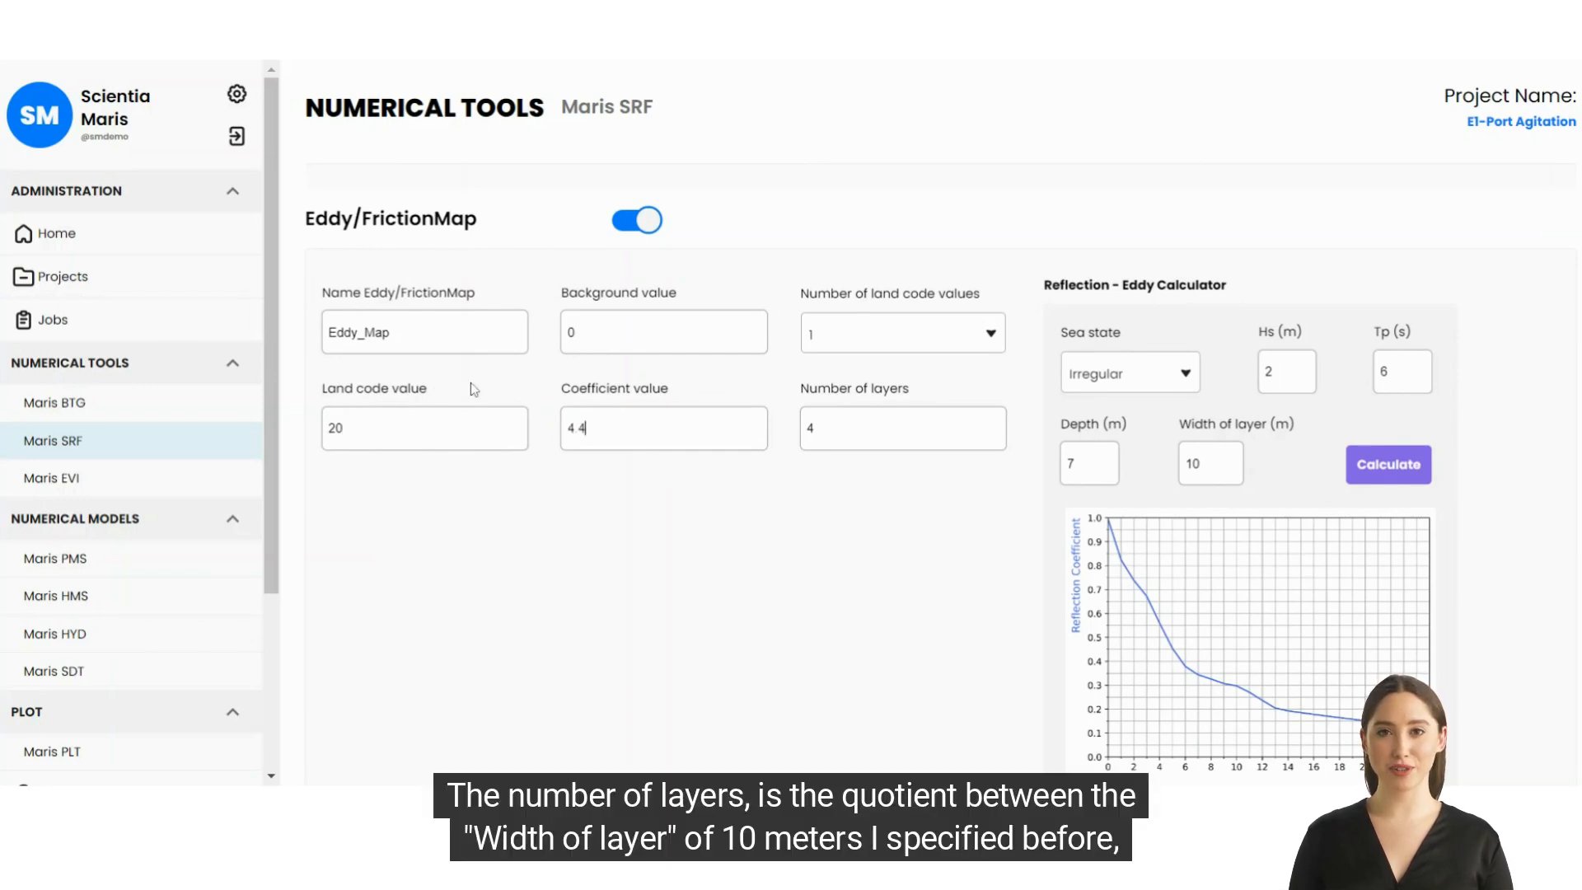
key(BackSpace)
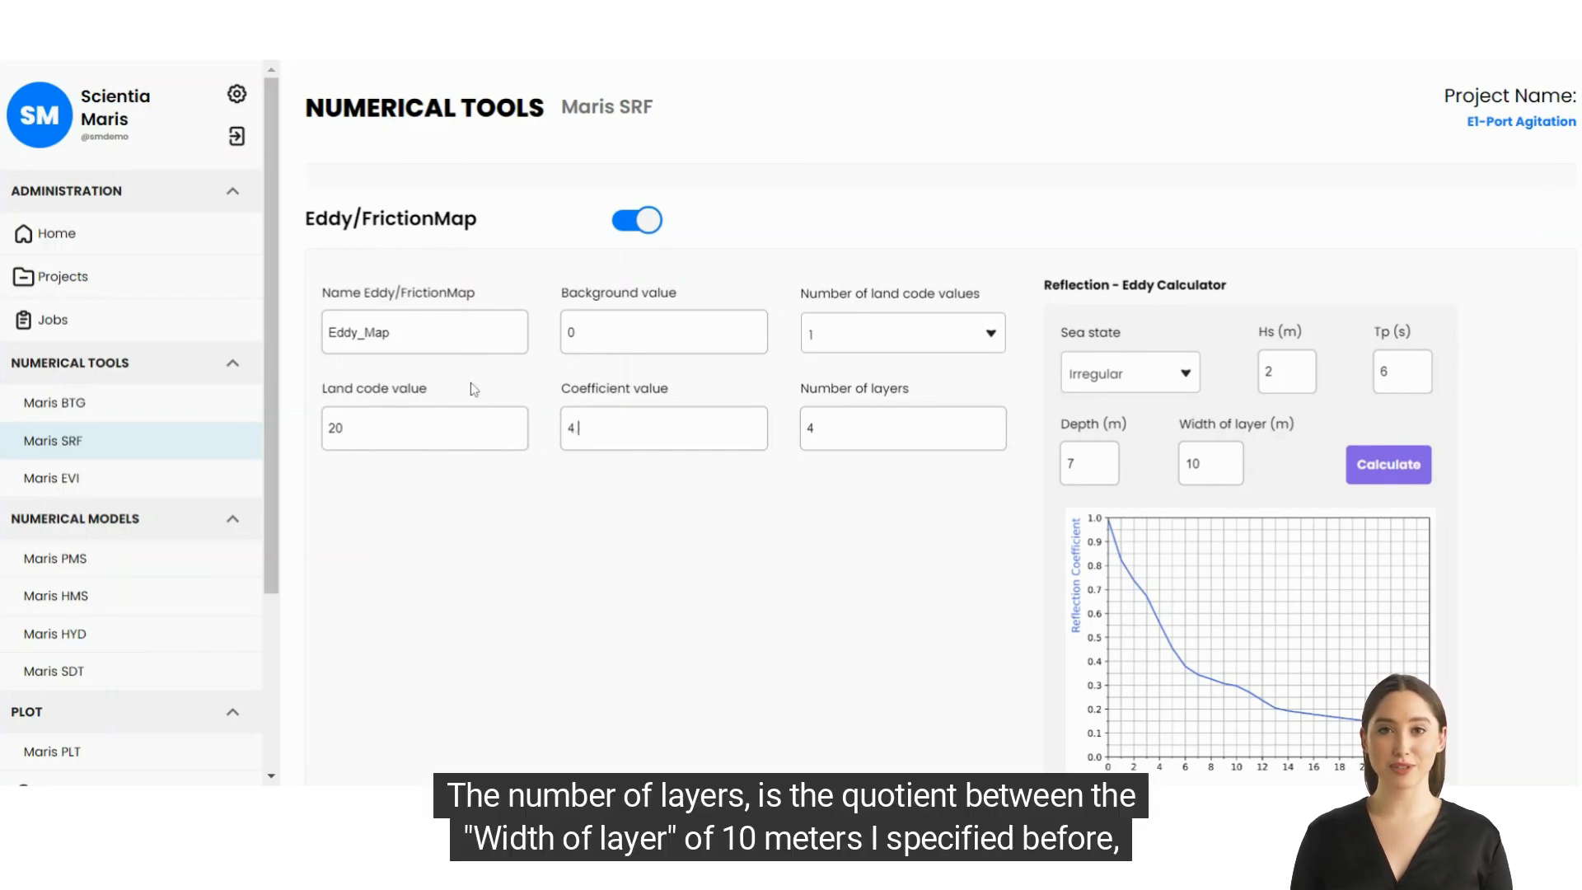
text(5)
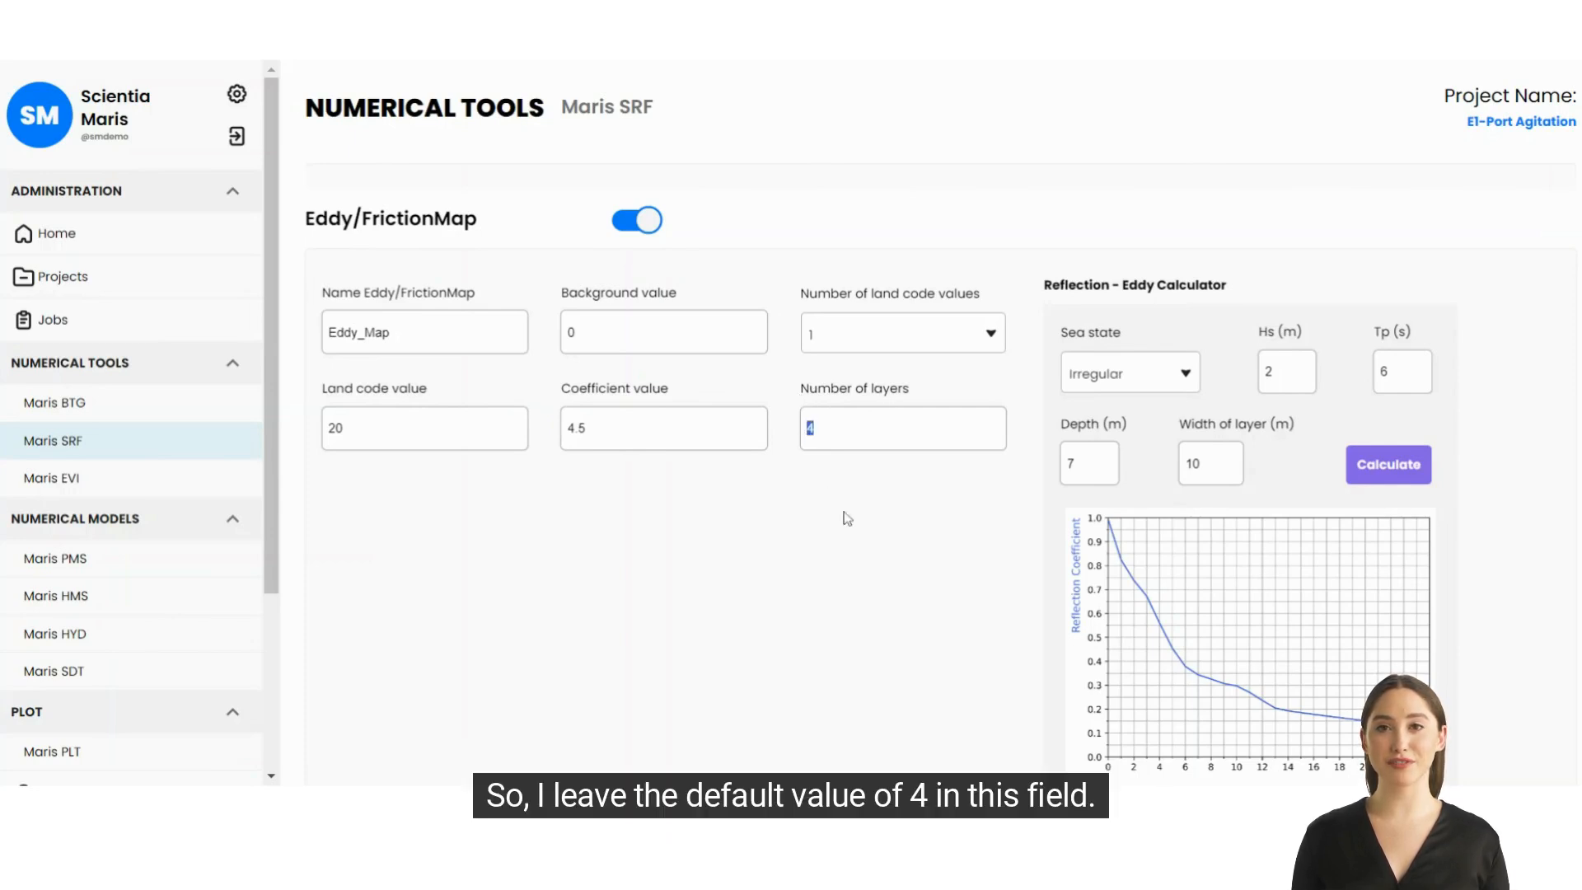
- Name the simulation file SRF_Eddy, assign 2 vCPUs and submit the simulation
scroll(840, 494, down, 3)
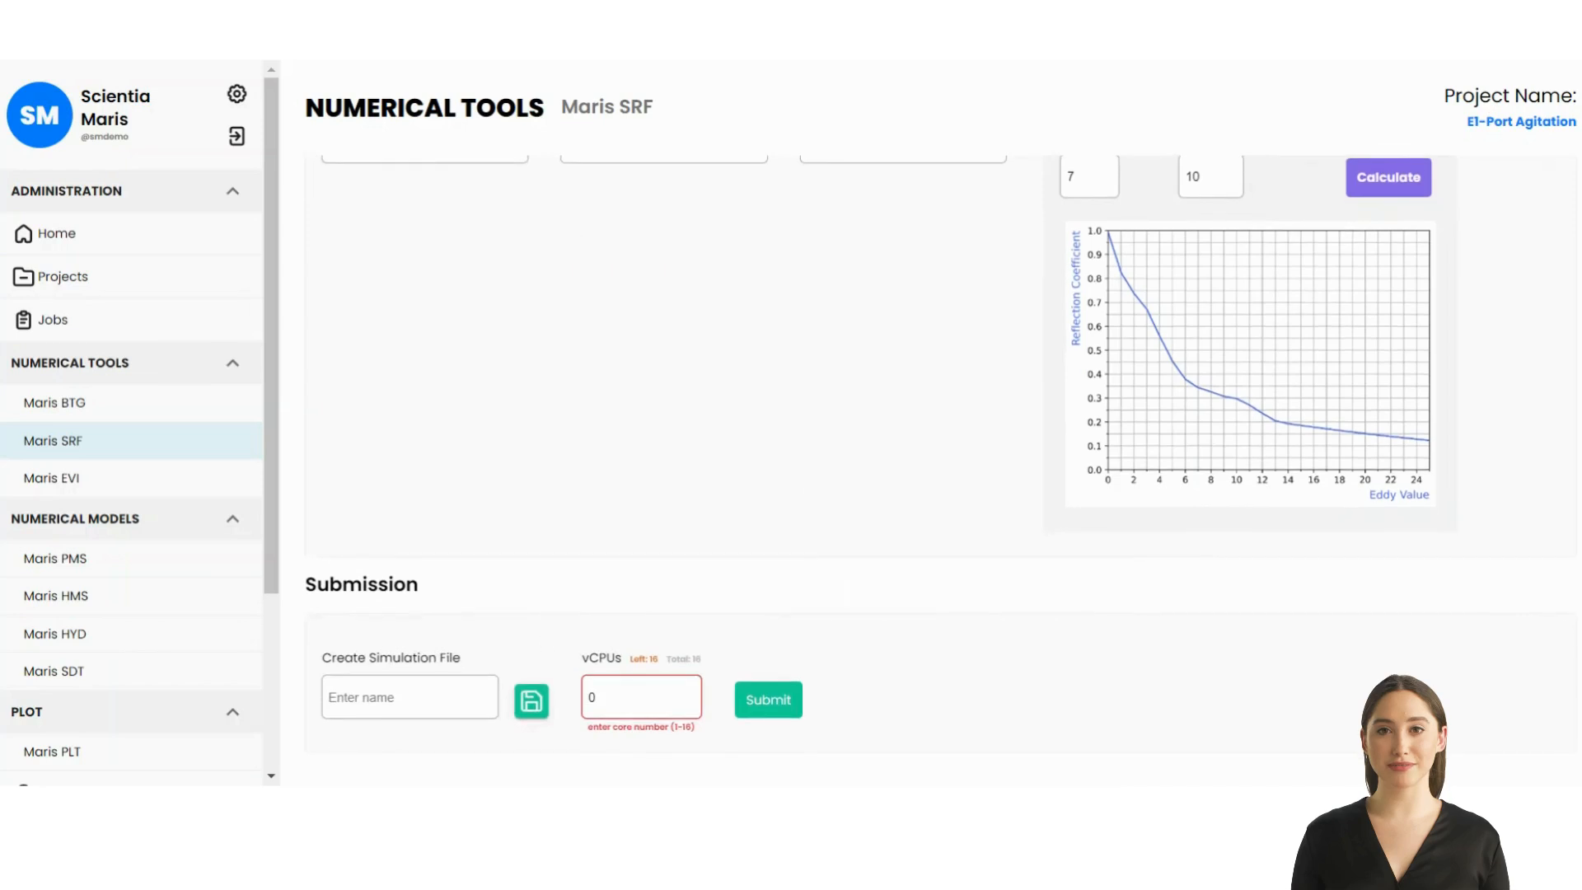
text(SRF)
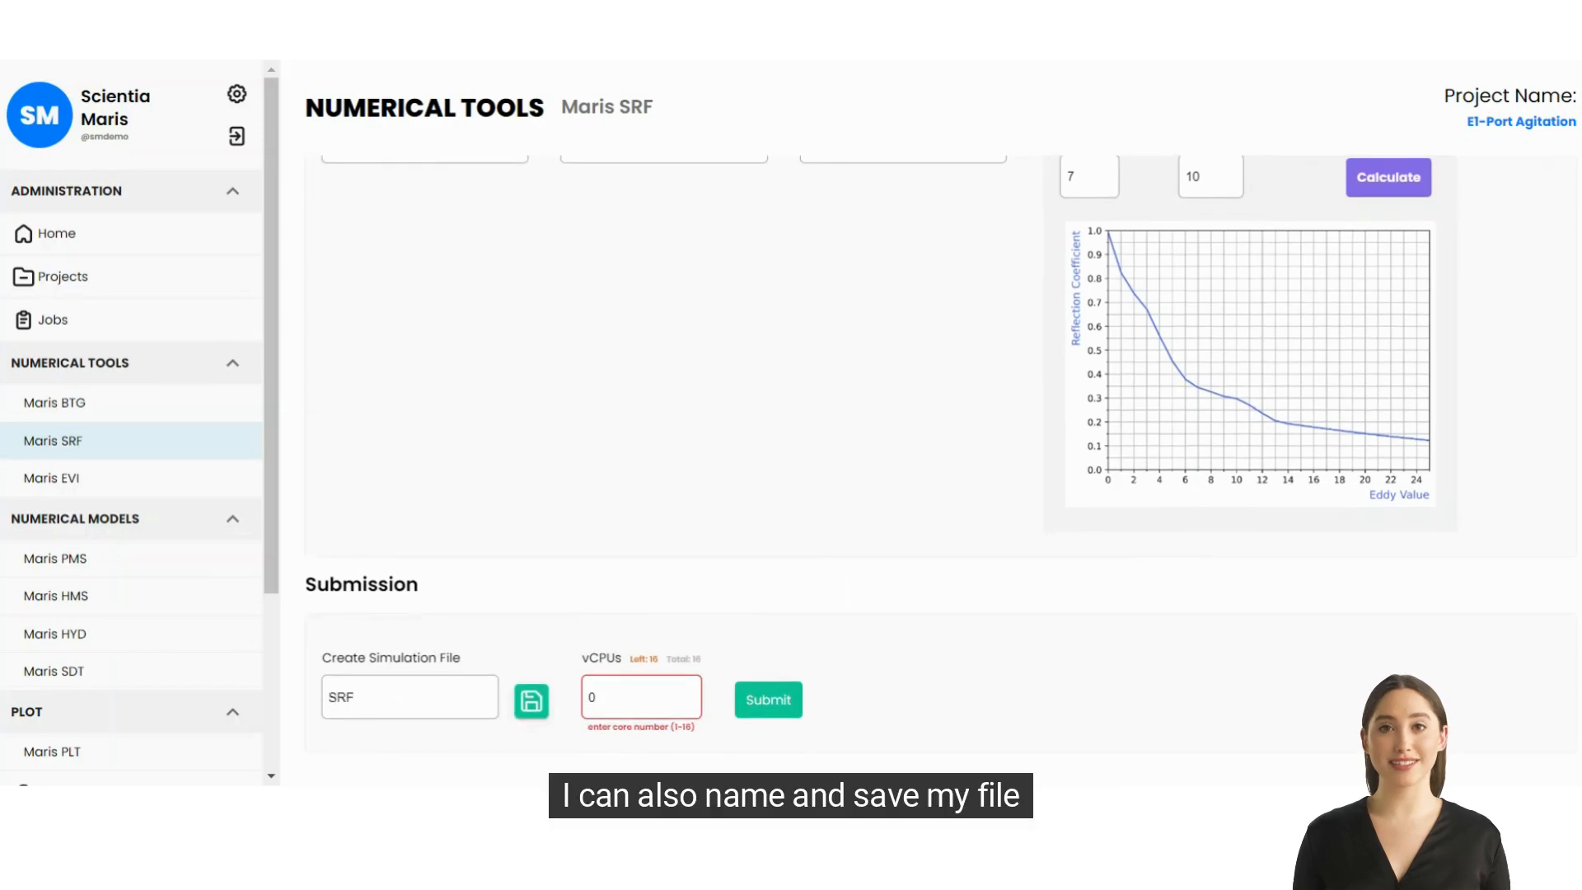
text(_Eddy)
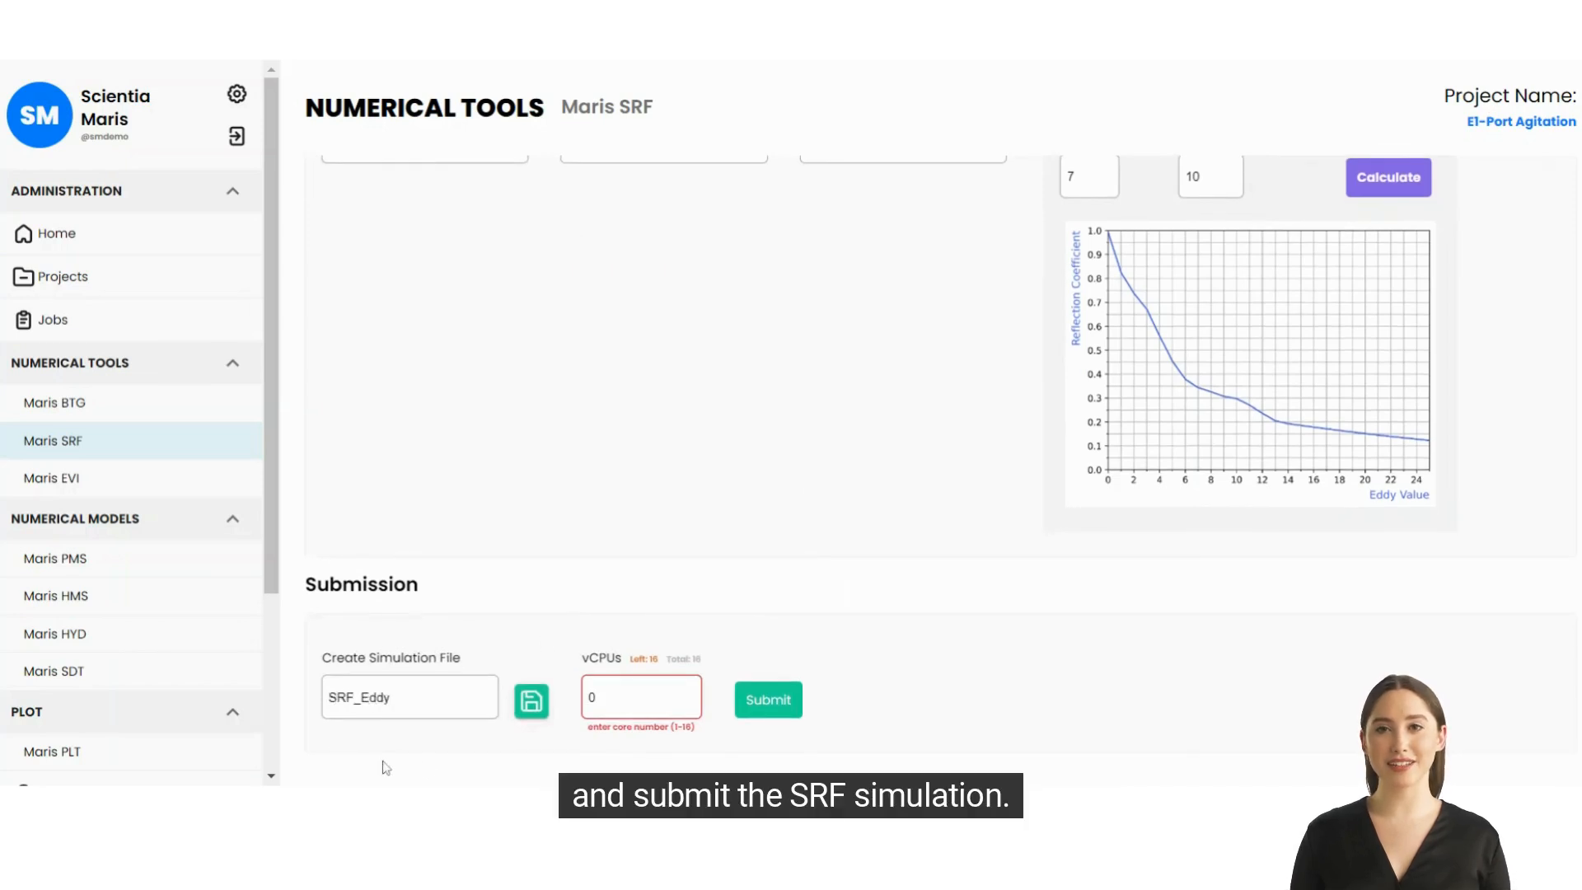
text(2)
click(791, 697)
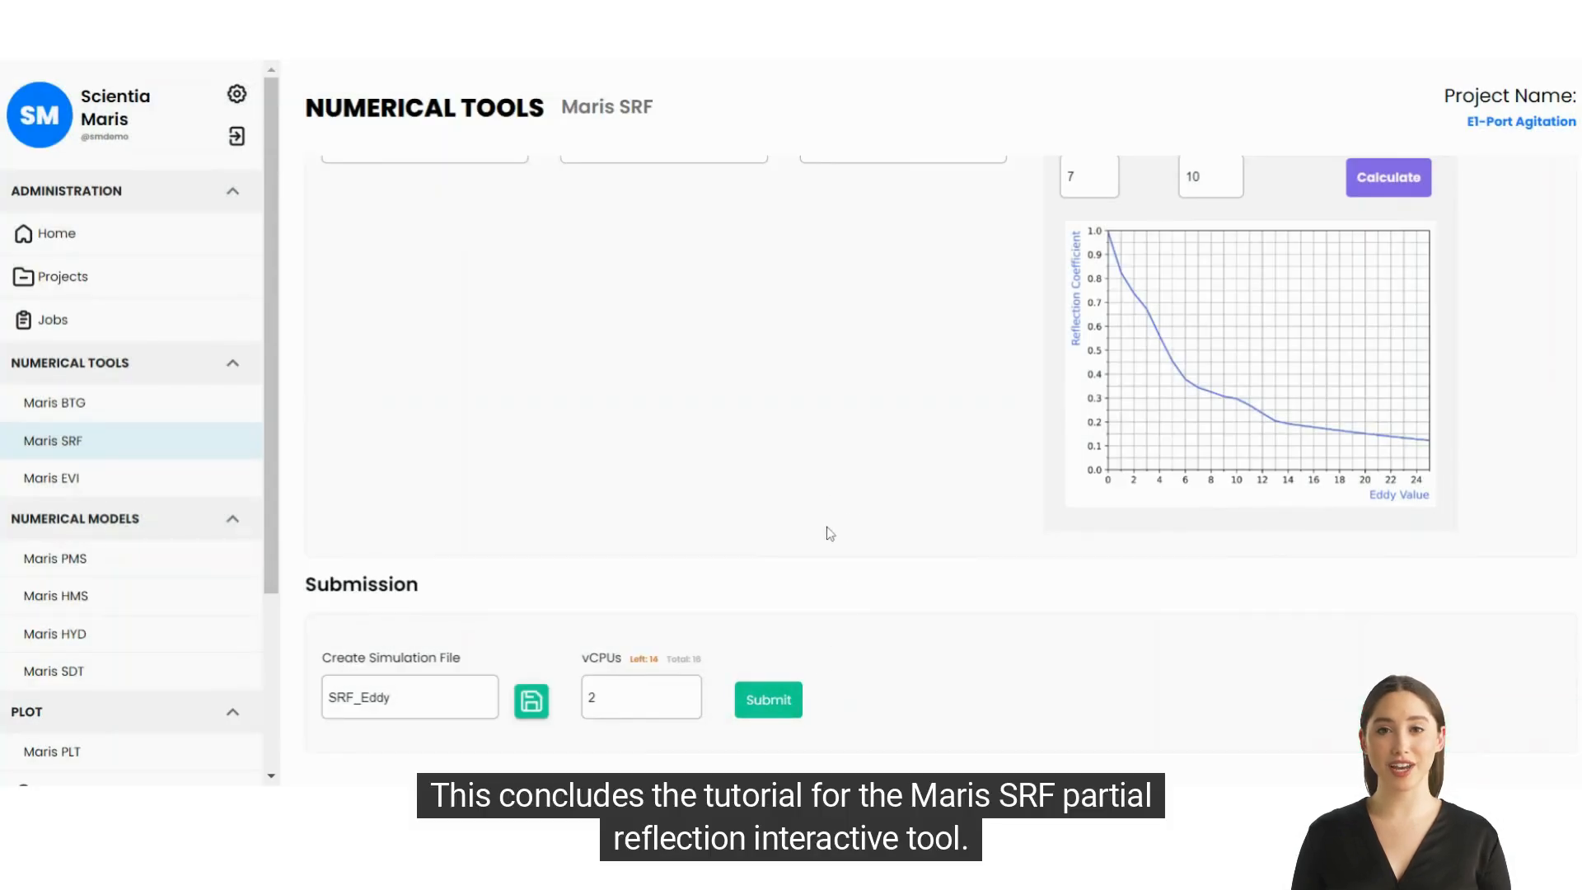
scroll(848, 527, up, 2)
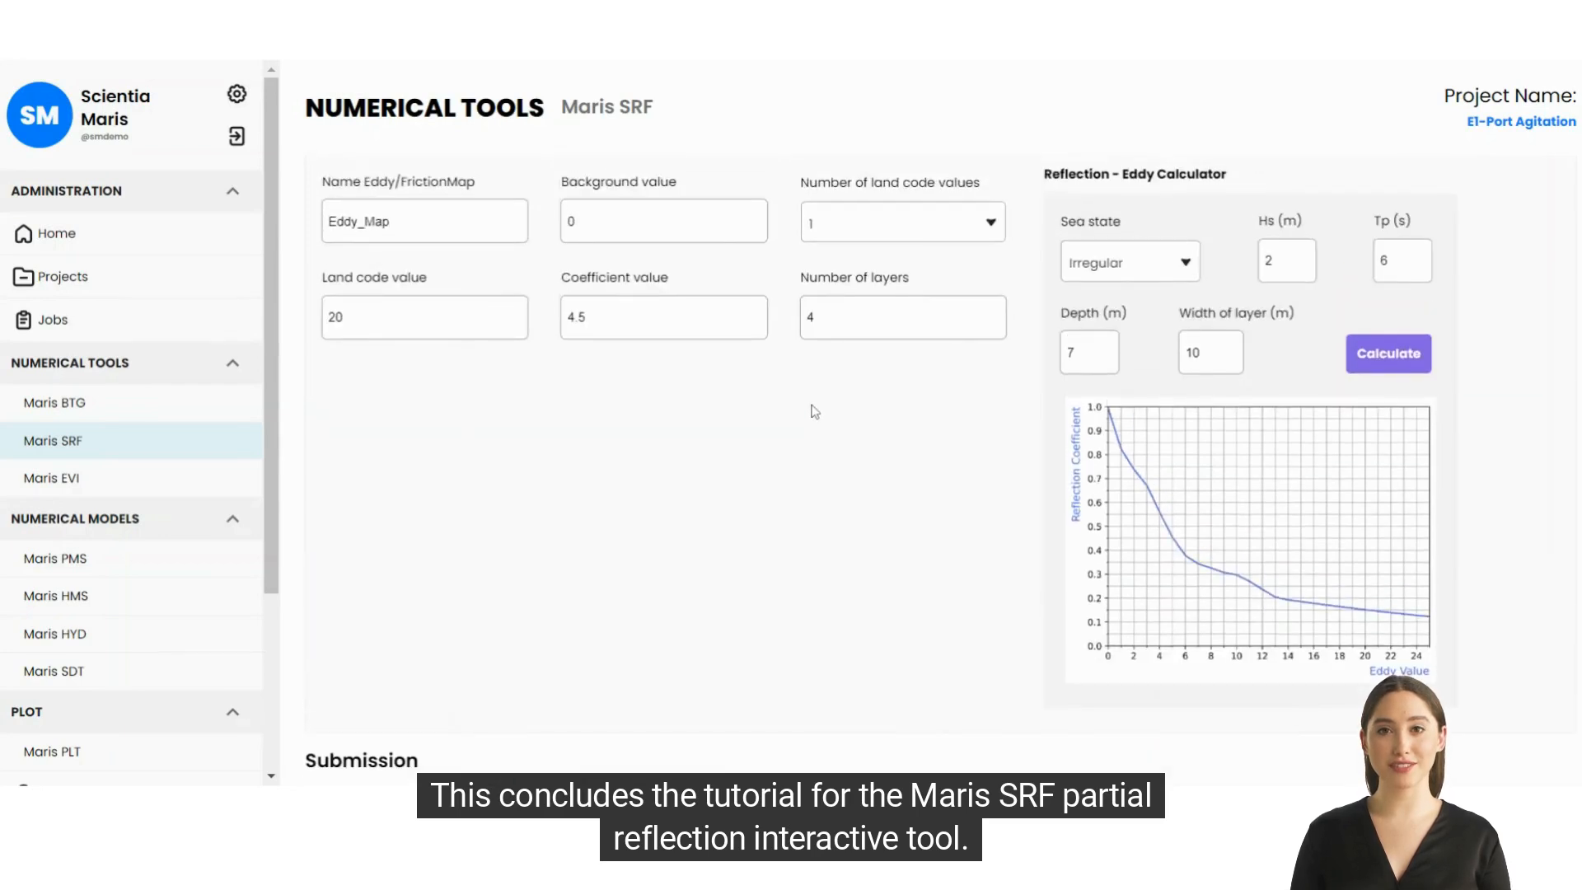